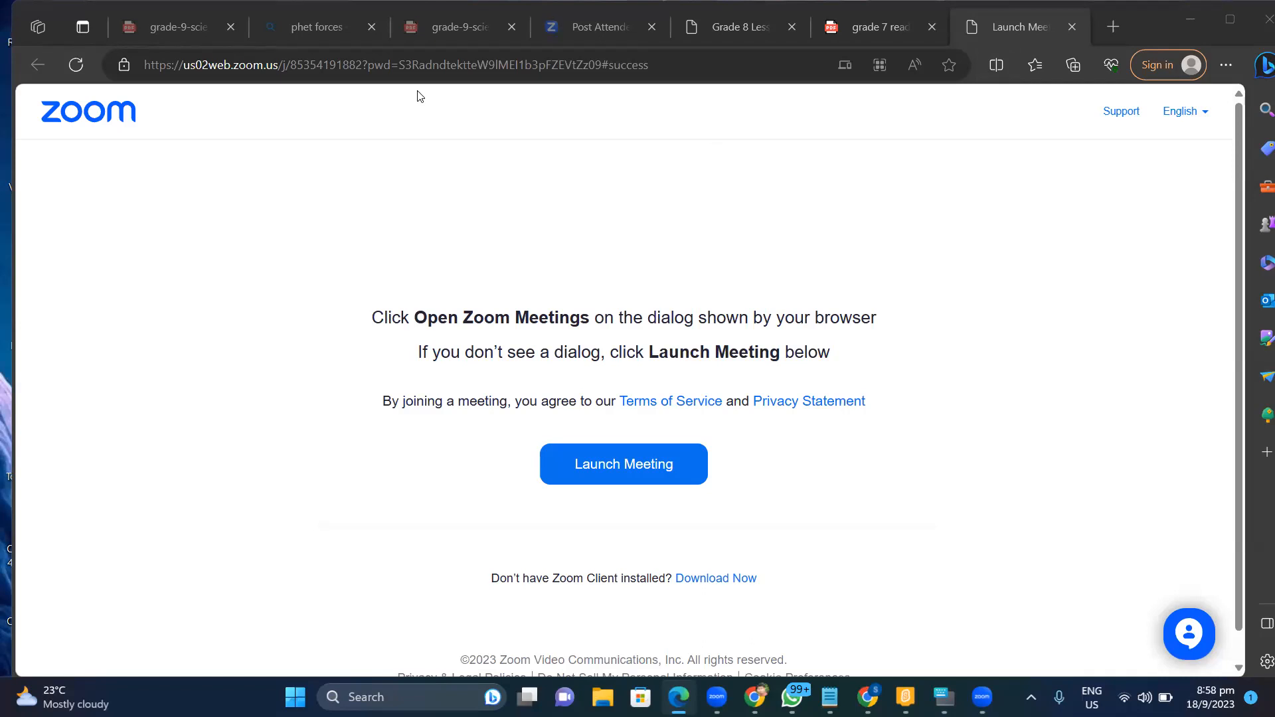
Replace the Zoom meeting address in the browser with openart.ai/home and load the OpenArt home page.
{"action": "key", "text": "shift+Home"}
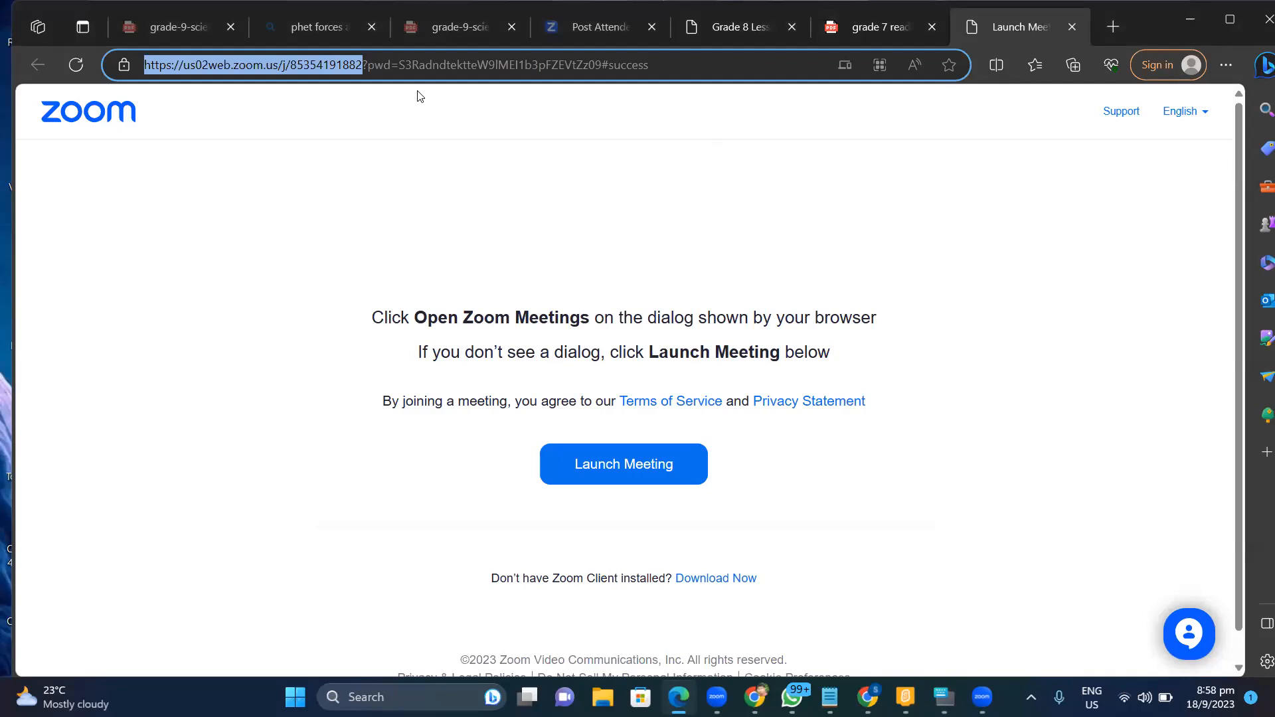
{"action": "key", "text": "Right"}
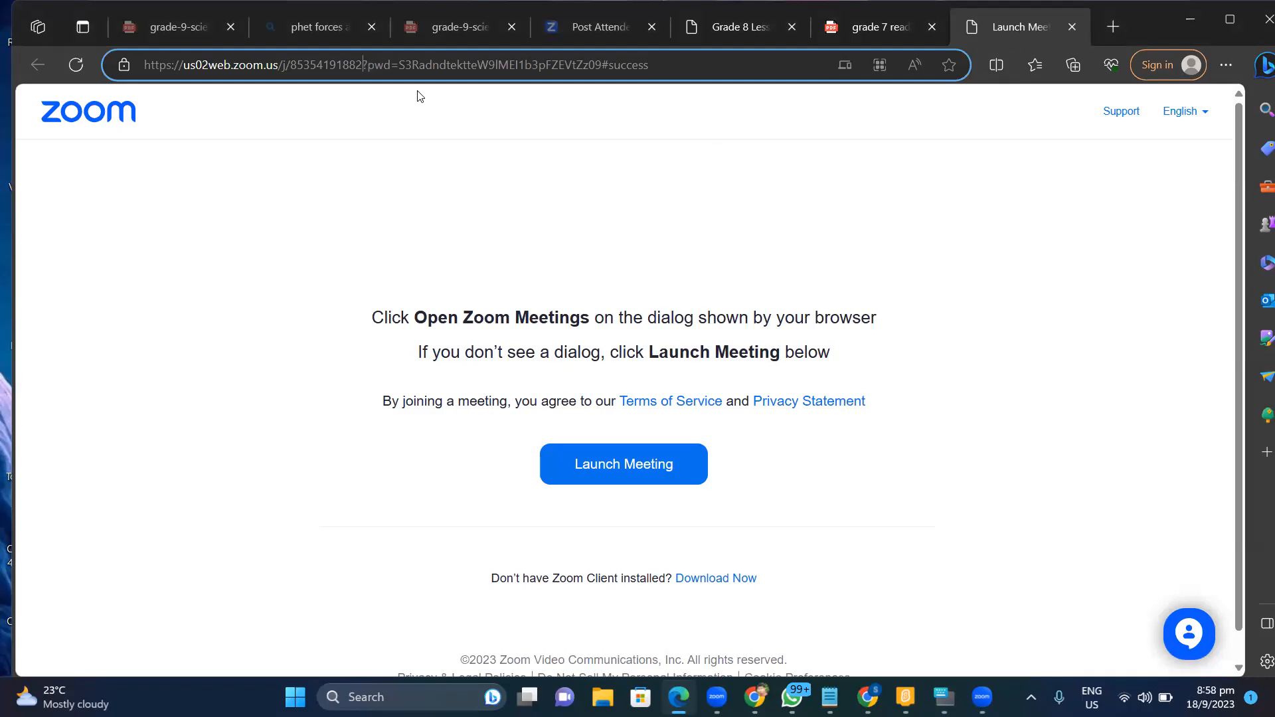
{"action": "key", "text": "shift+Home"}
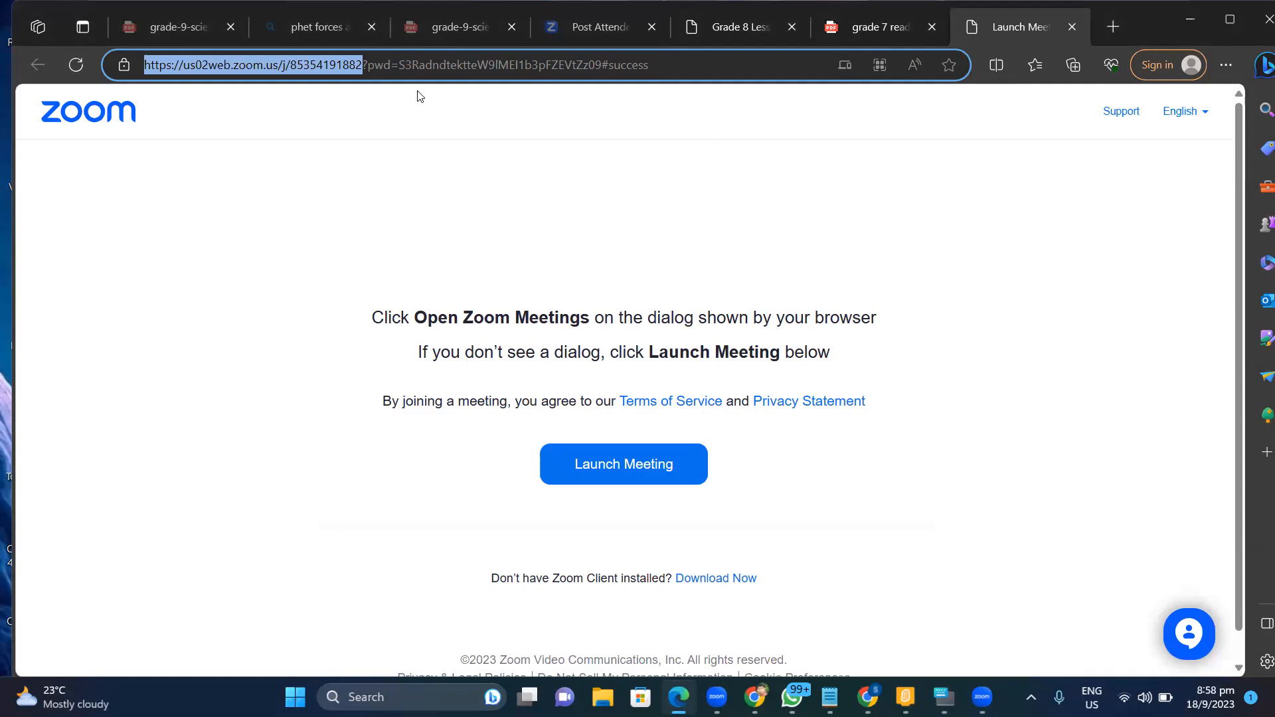
{"action": "type", "text": "a"}
{"action": "key", "text": "ctrl+a"}
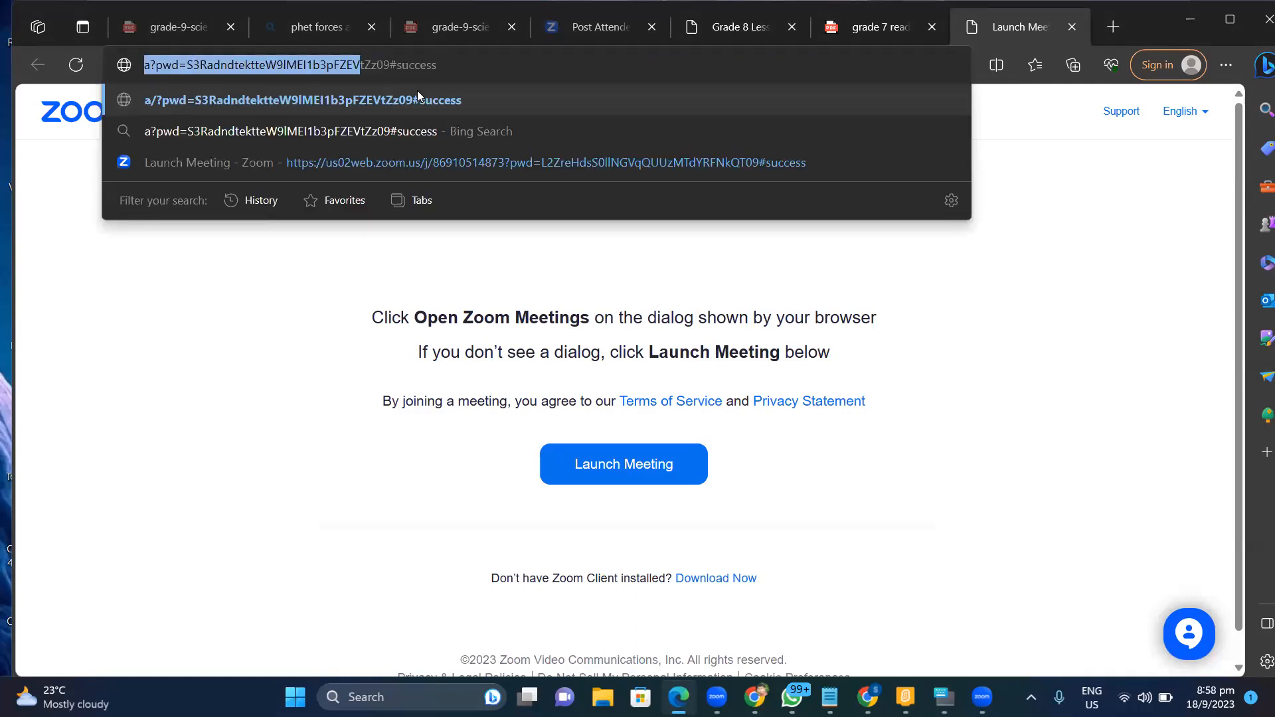
{"action": "type", "text": "a"}
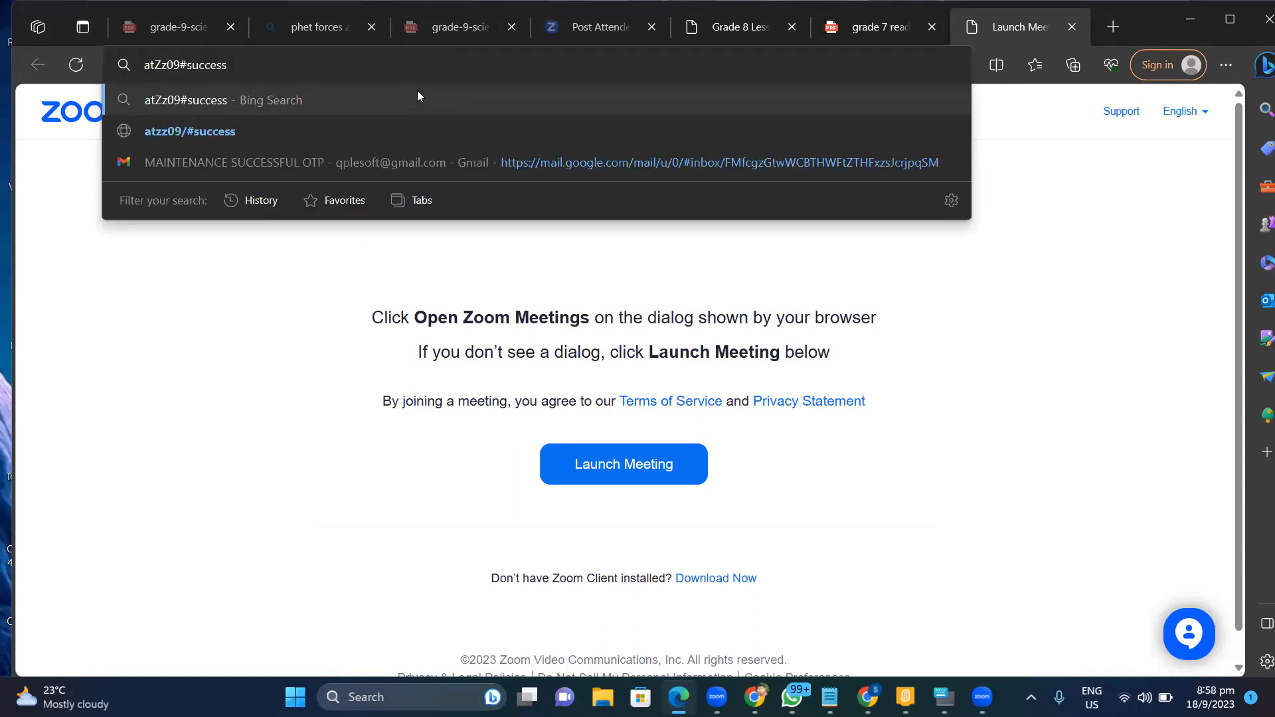
{"action": "key", "text": "ctrl+shift+Left"}
{"action": "key", "text": "BackSpace"}
{"action": "key", "text": "BackSpace"}
{"action": "key", "text": "BackSpace"}
{"action": "key", "text": "BackSpace"}
{"action": "key", "text": "BackSpace"}
{"action": "key", "text": "BackSpace"}
{"action": "key", "text": "BackSpace"}
{"action": "key", "text": "BackSpace"}
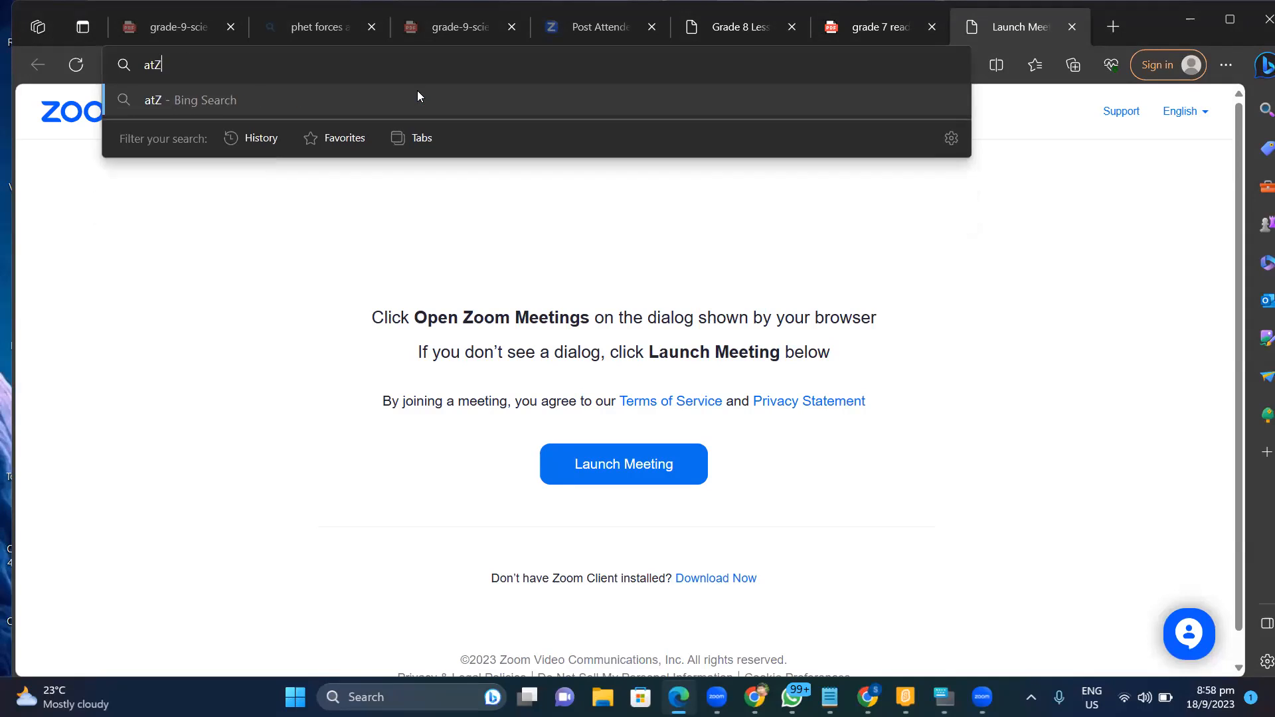
{"action": "type", "text": "open"}
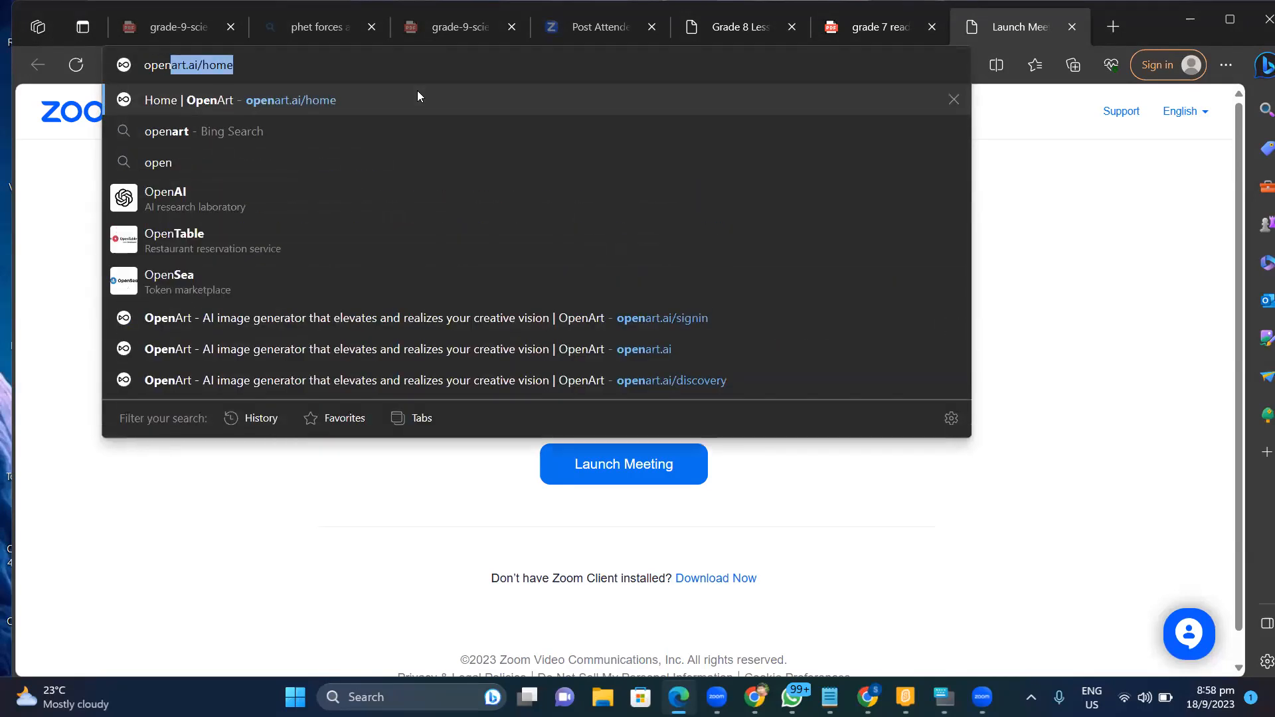
{"action": "key", "text": "Return"}
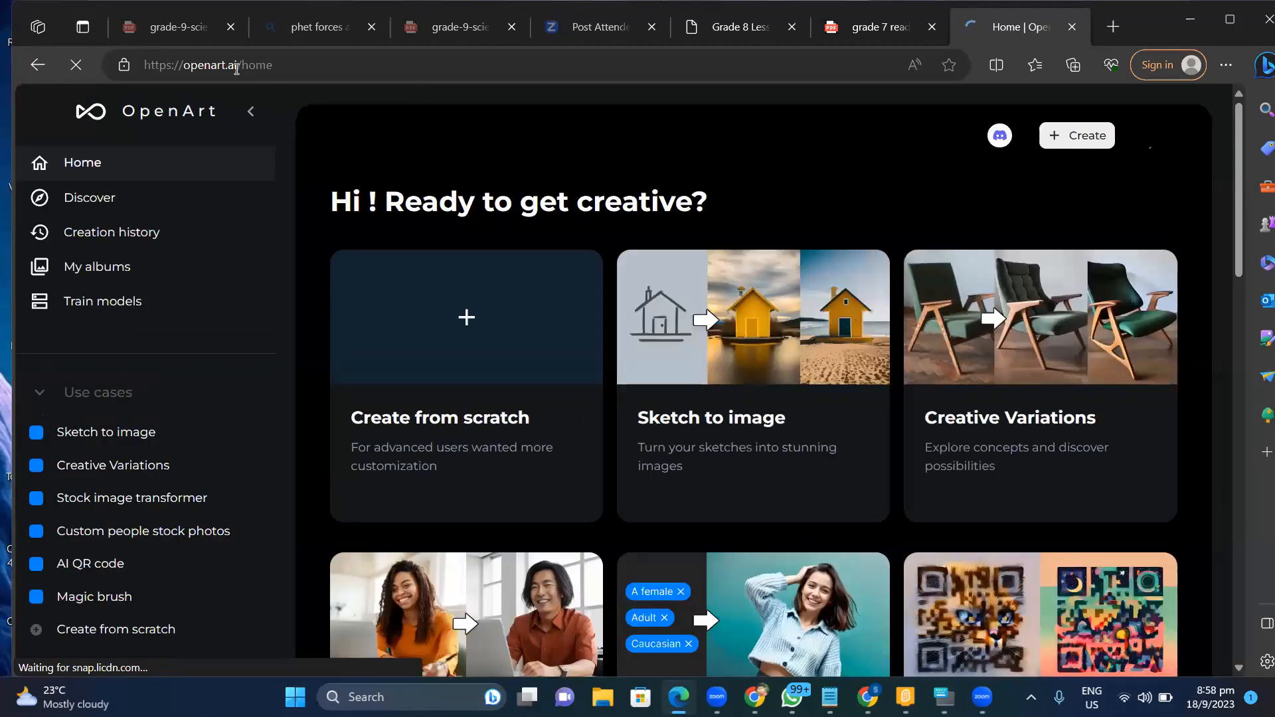
{"action": "left_click", "coordinate": [236, 66]}
{"action": "left_click_drag", "start_coordinate": [236, 66], "coordinate": [113, 53]}
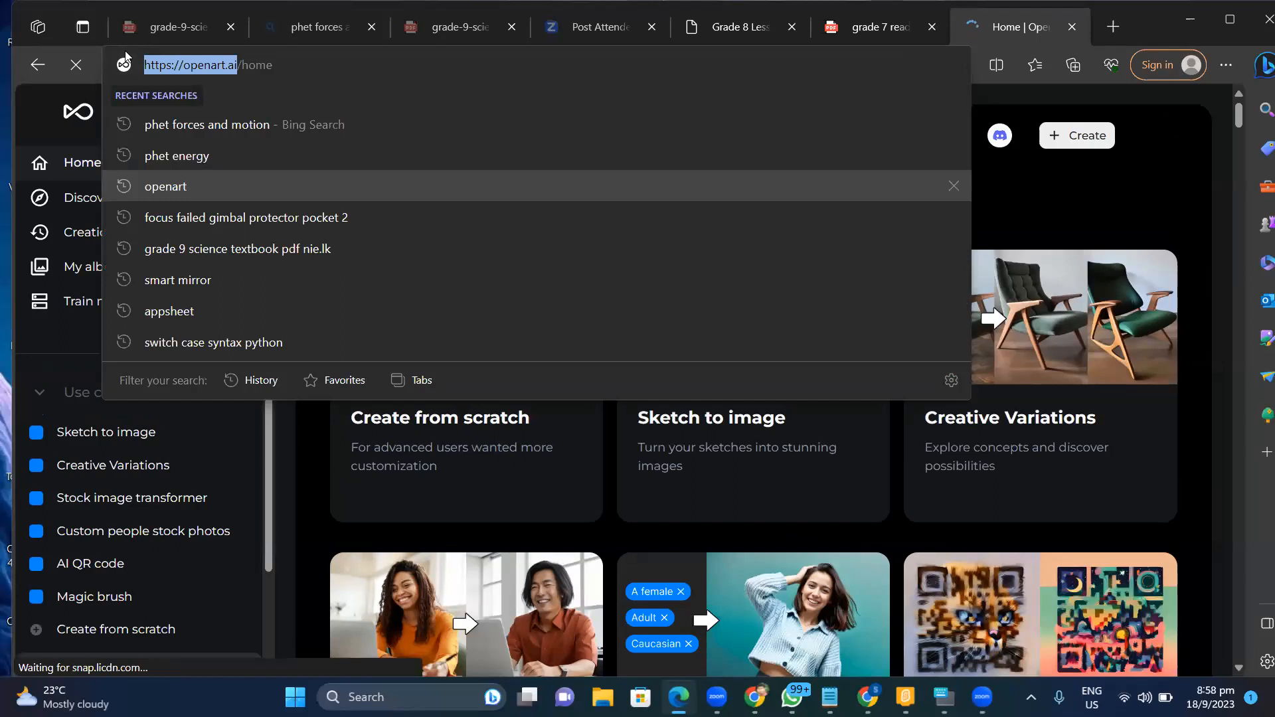
{"action": "left_click", "coordinate": [126, 57]}
{"action": "key", "text": "ctrl+shift+Right"}
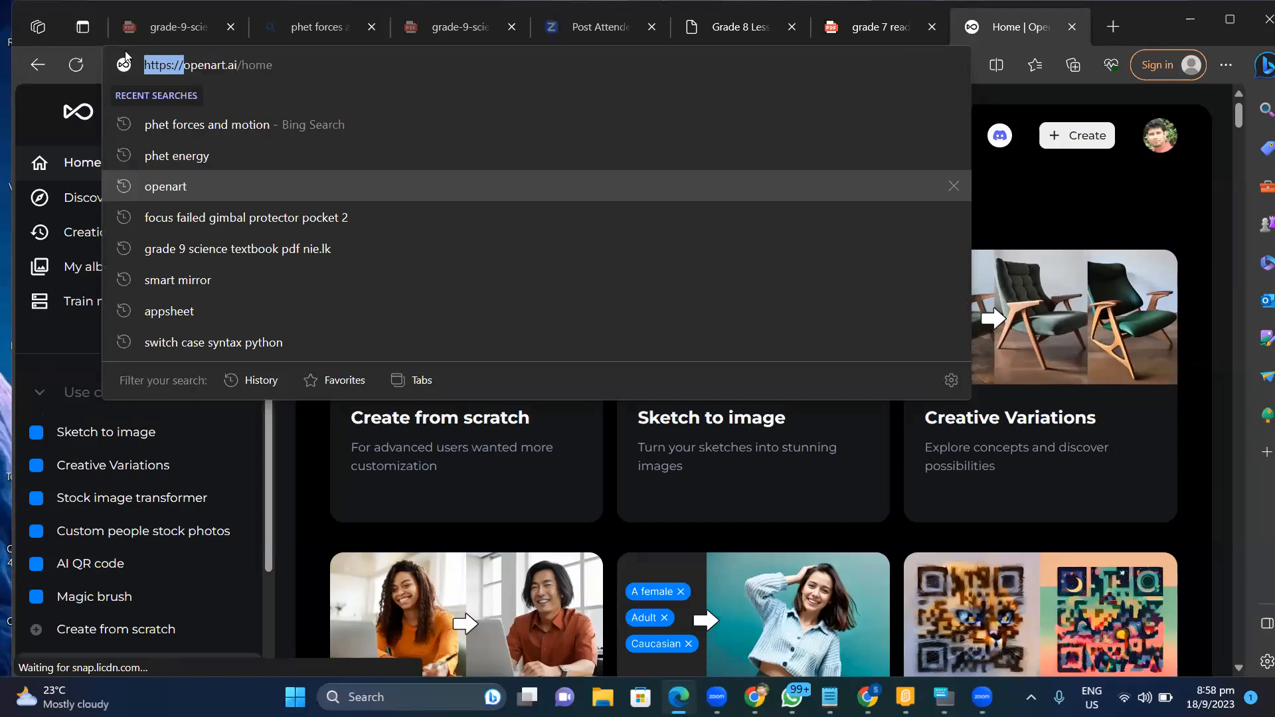
{"action": "key", "text": "Right"}
{"action": "key", "text": "ctrl+shift+Right"}
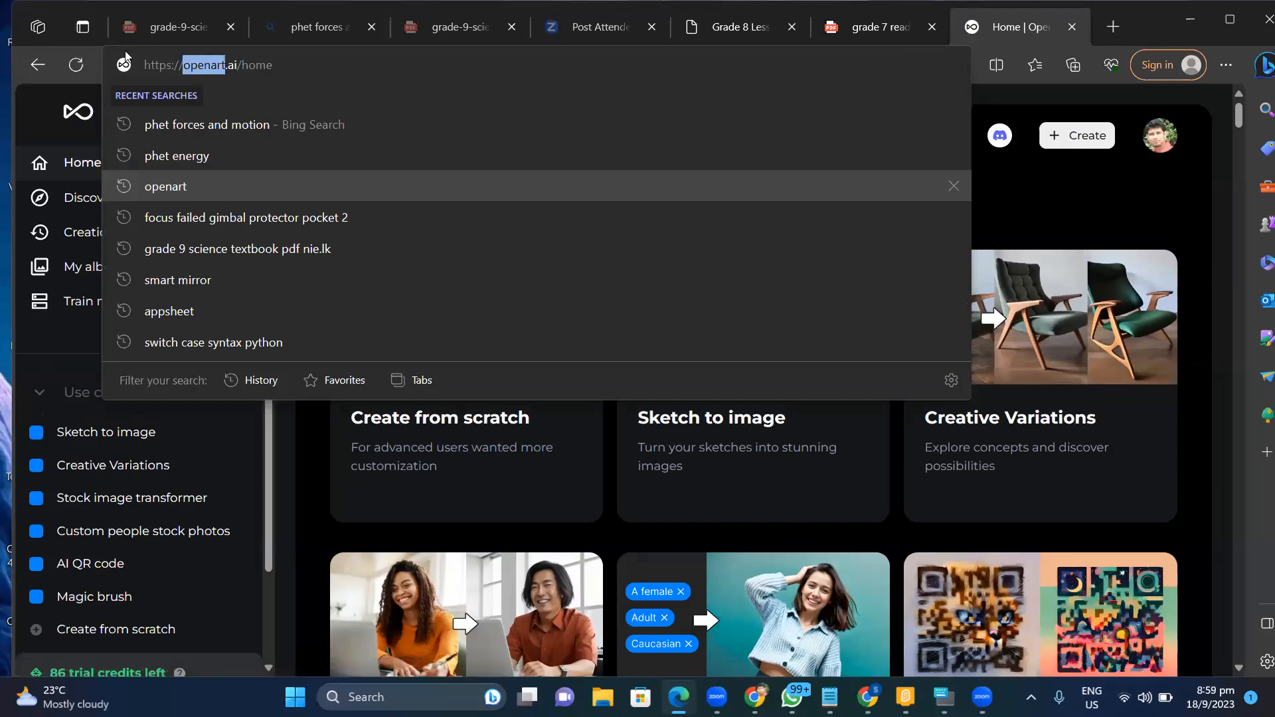
{"action": "key", "text": "shift+F10"}
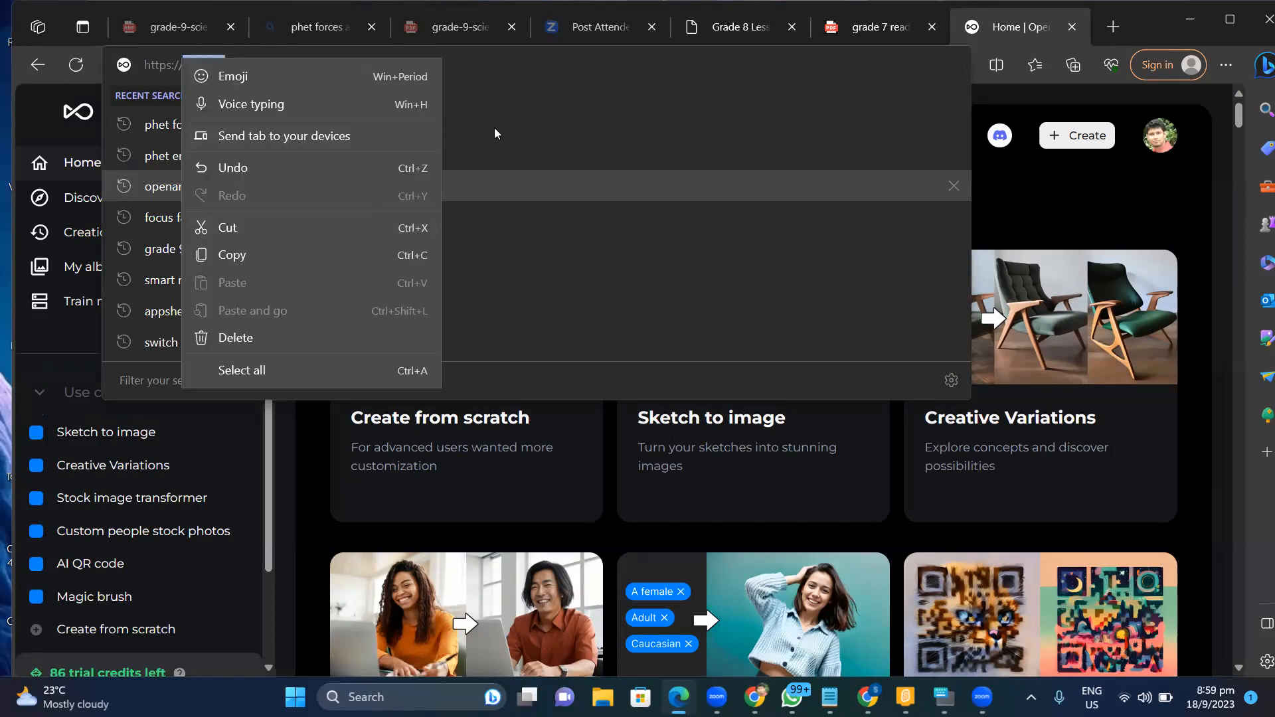
{"action": "left_click", "coordinate": [142, 65]}
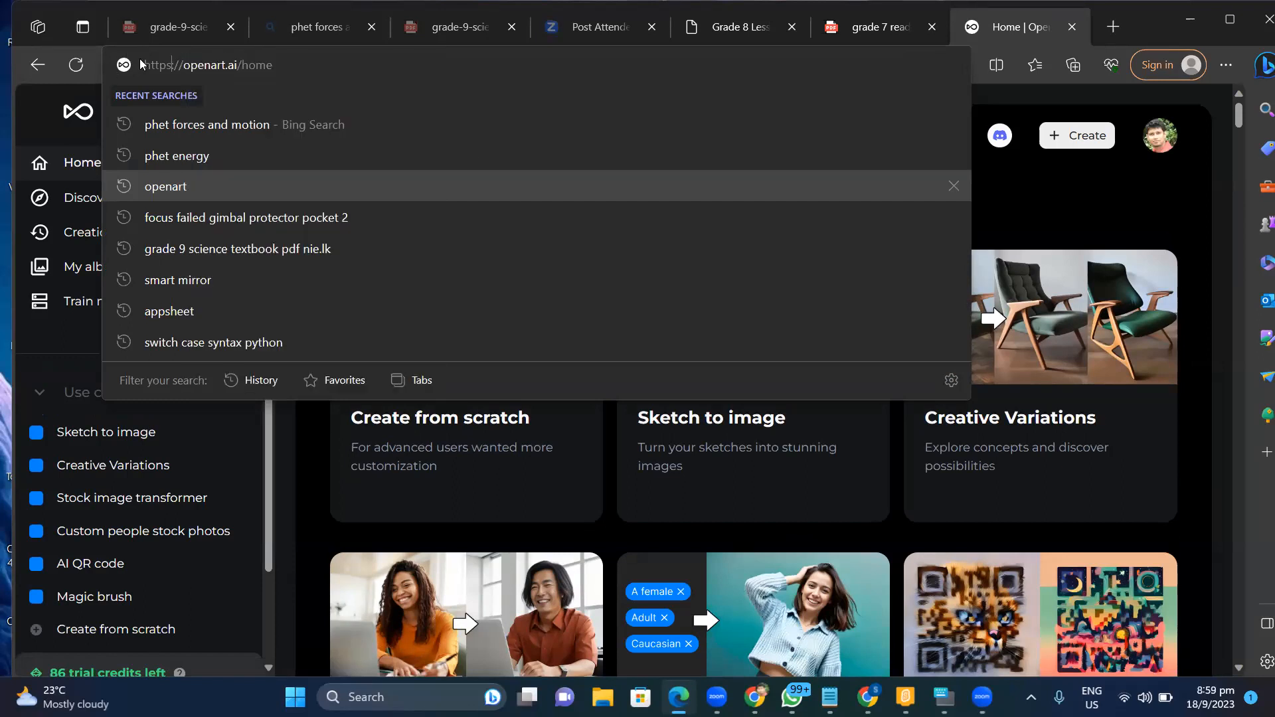
Copy the complete OpenArt home page address and switch to the previously used window.
{"action": "key", "text": "ctrl+a"}
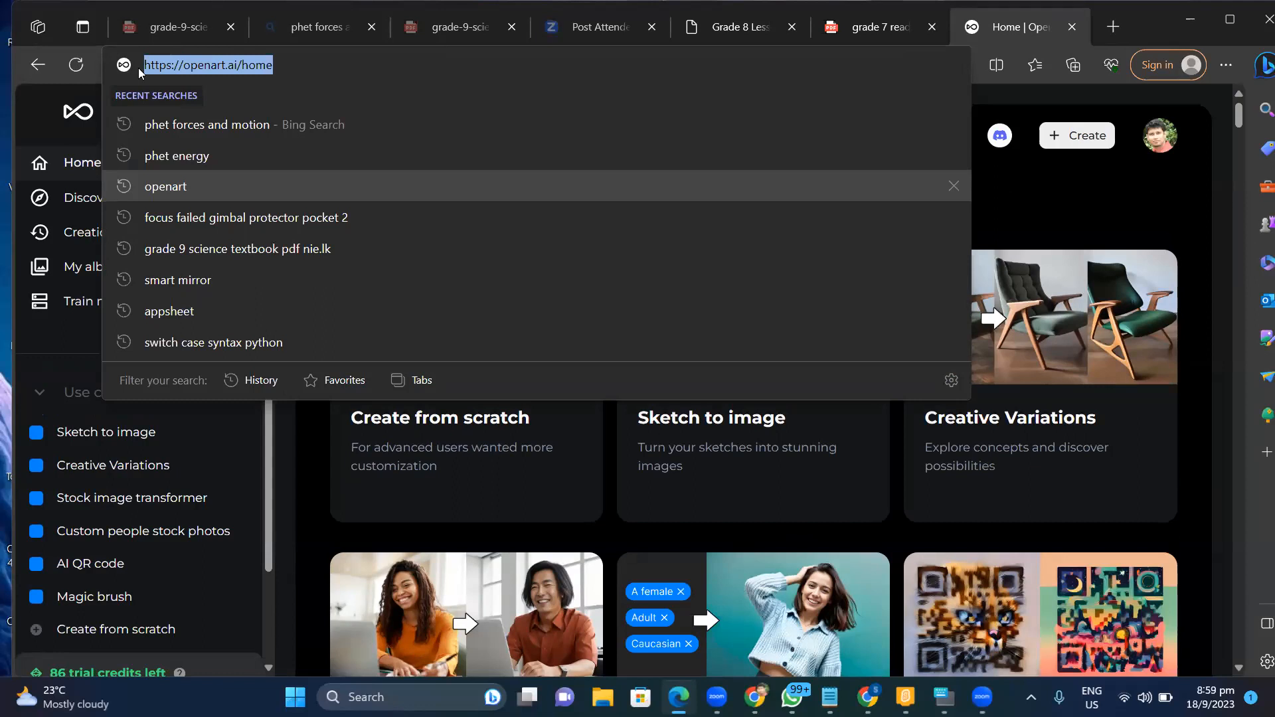
{"action": "right_click", "coordinate": [201, 66]}
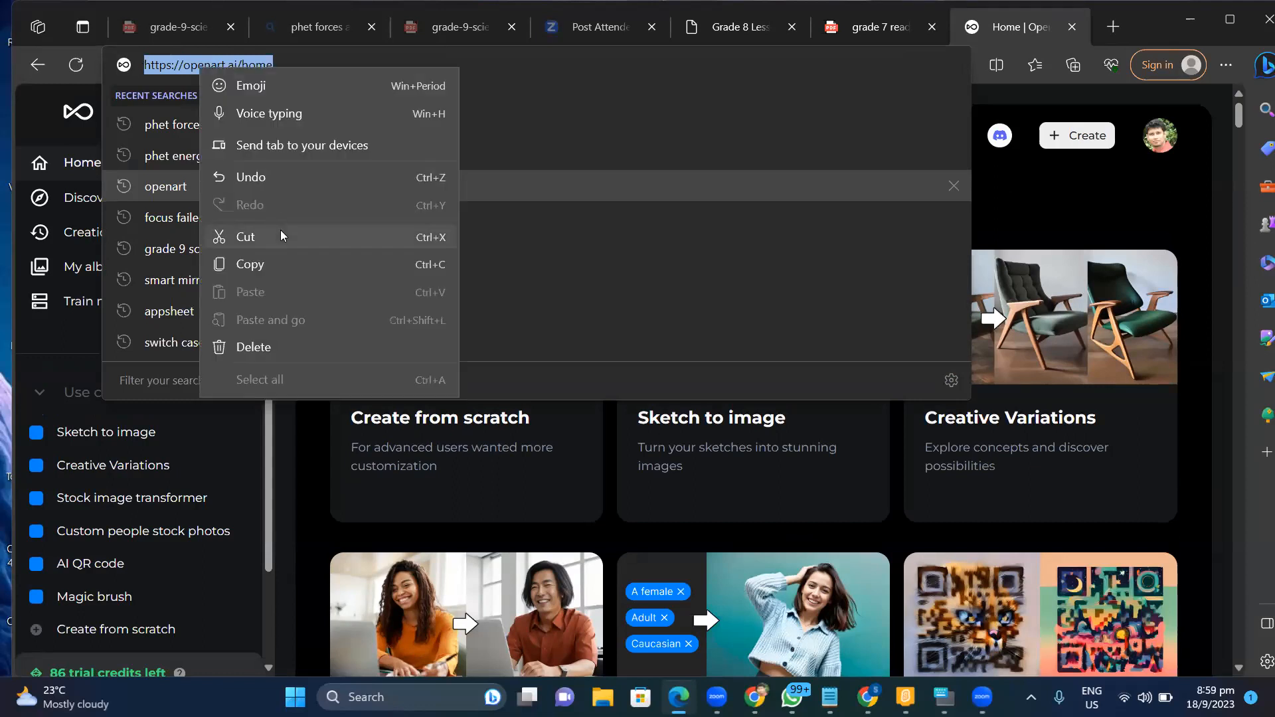
{"action": "left_click", "coordinate": [285, 269]}
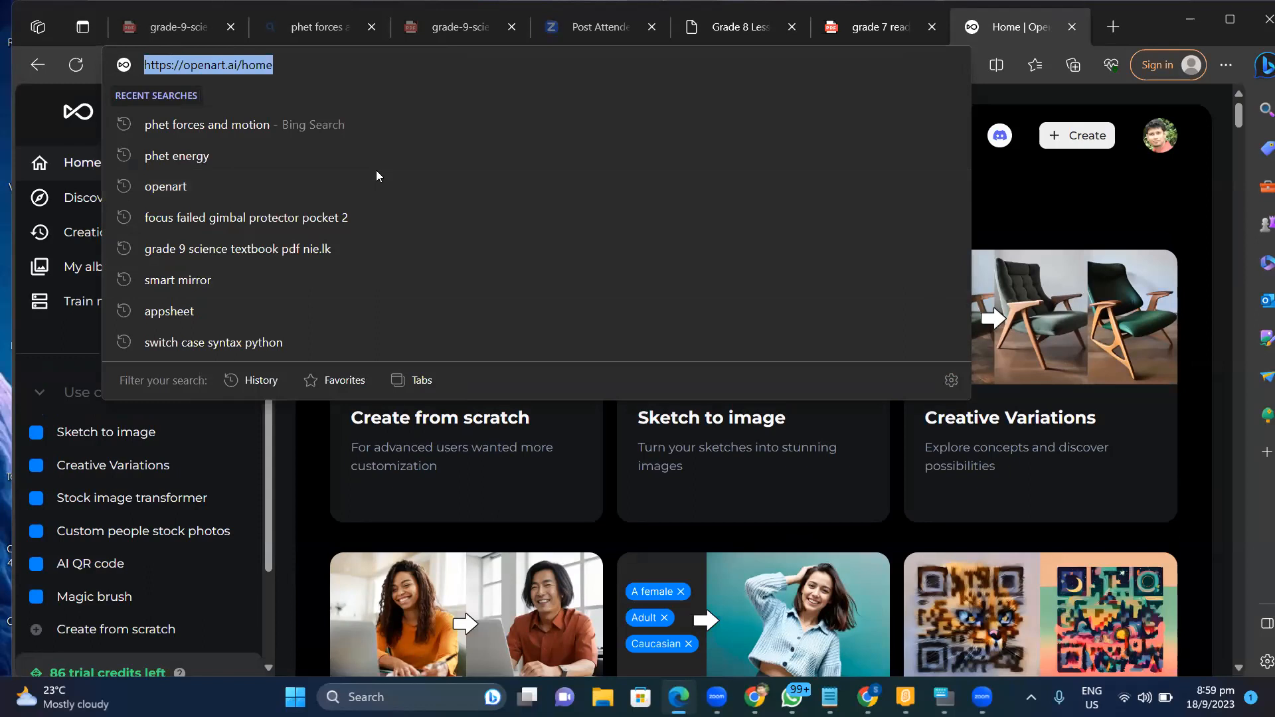
{"action": "key", "text": "alt+Tab"}
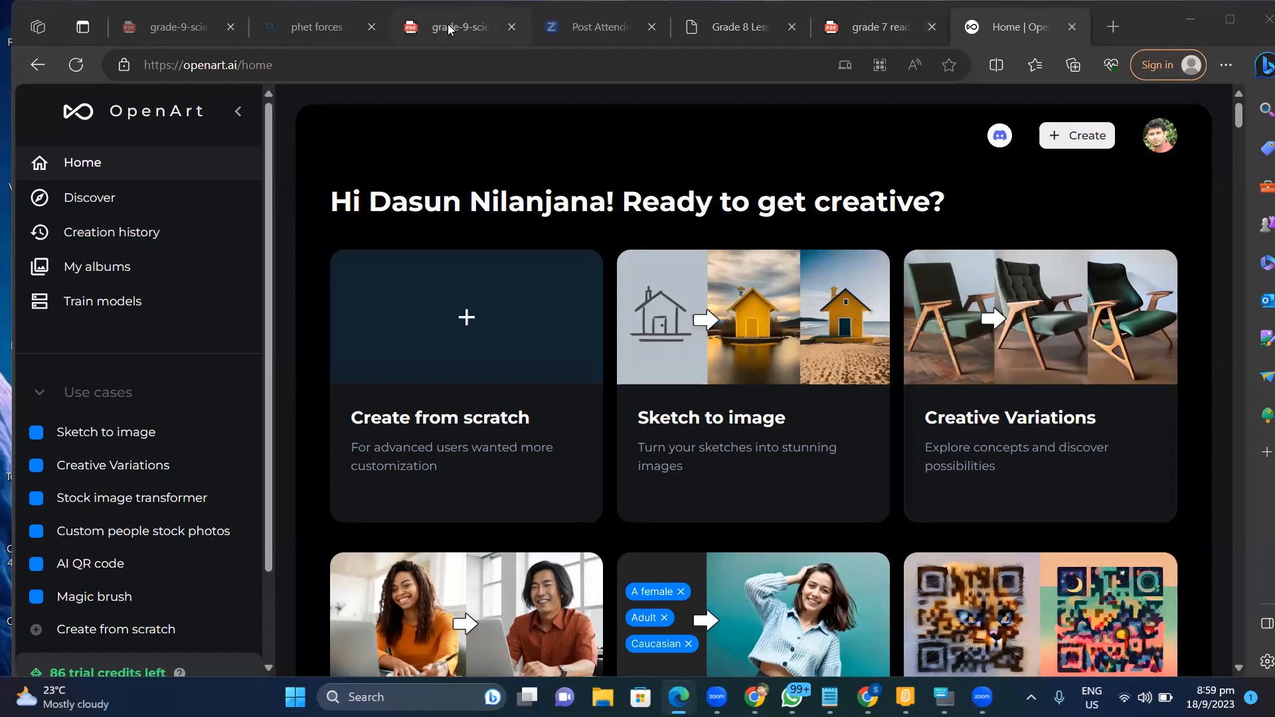
{"action": "left_click", "coordinate": [1152, 137]}
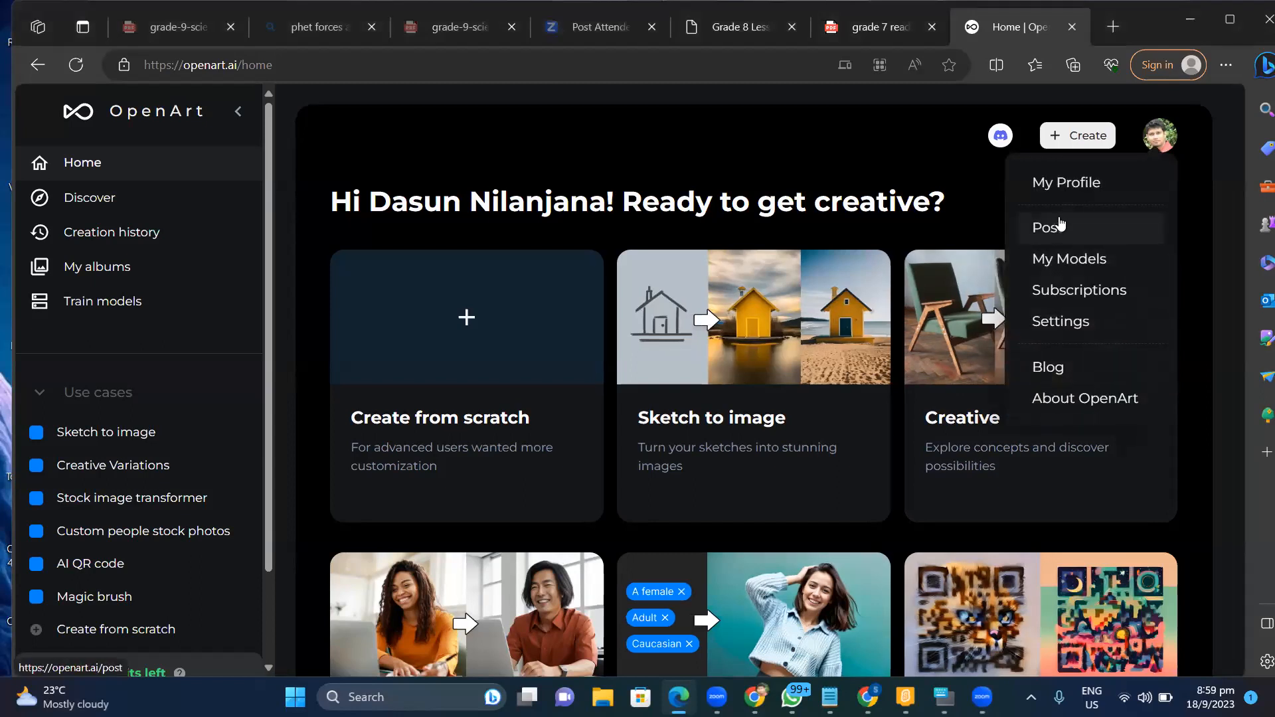
{"action": "left_click", "coordinate": [847, 131]}
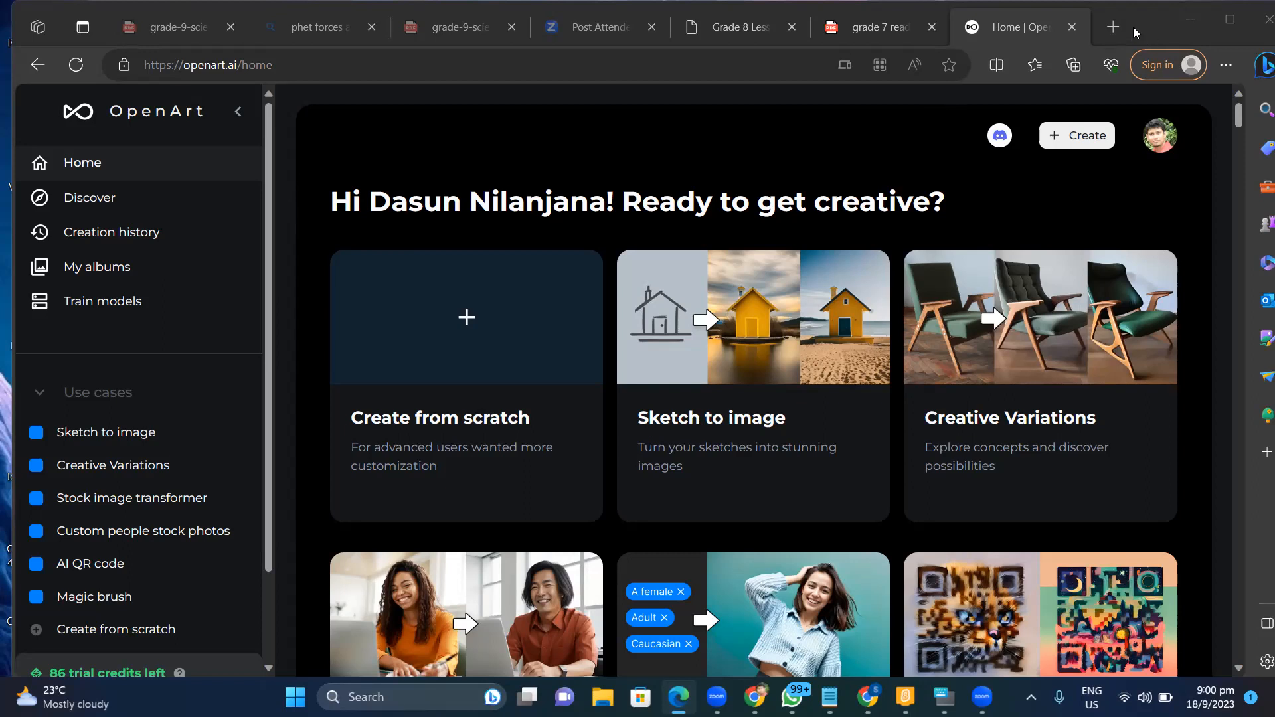
Search for "mspaint online" in a new browser tab and open the Paint result at paint.js.org.
{"action": "left_click", "coordinate": [1107, 29]}
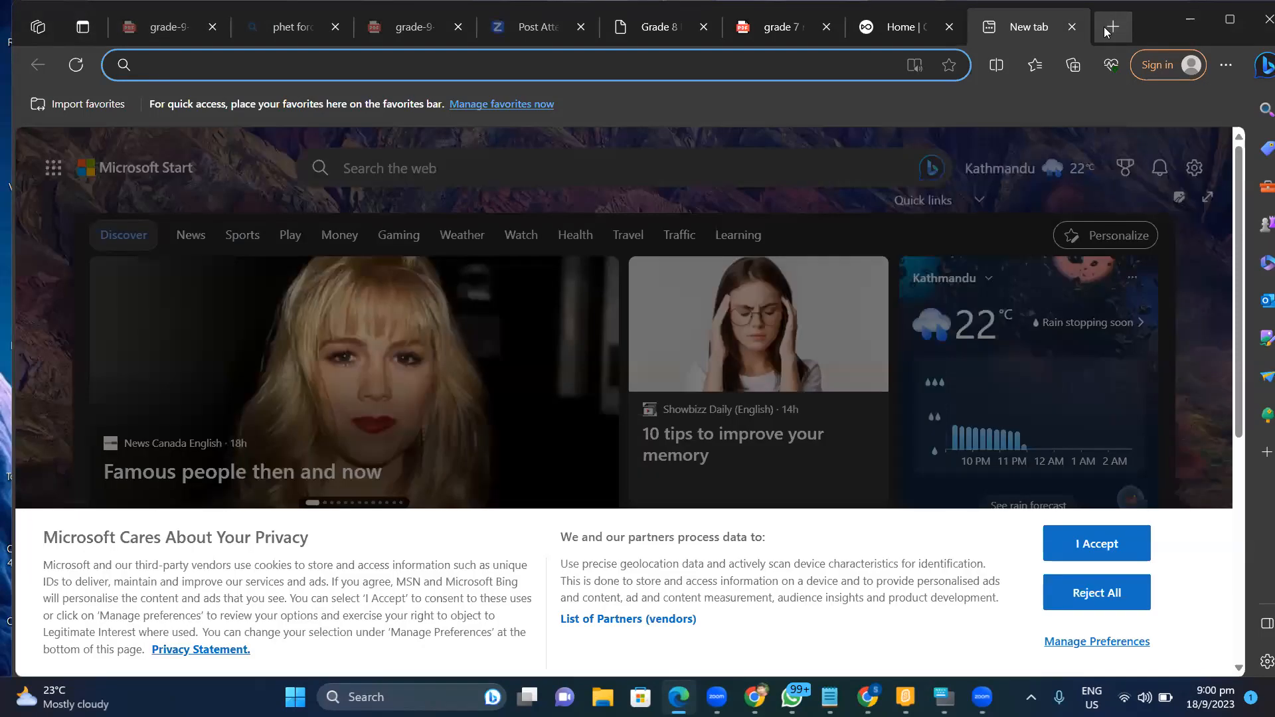
{"action": "type", "text": "ms"}
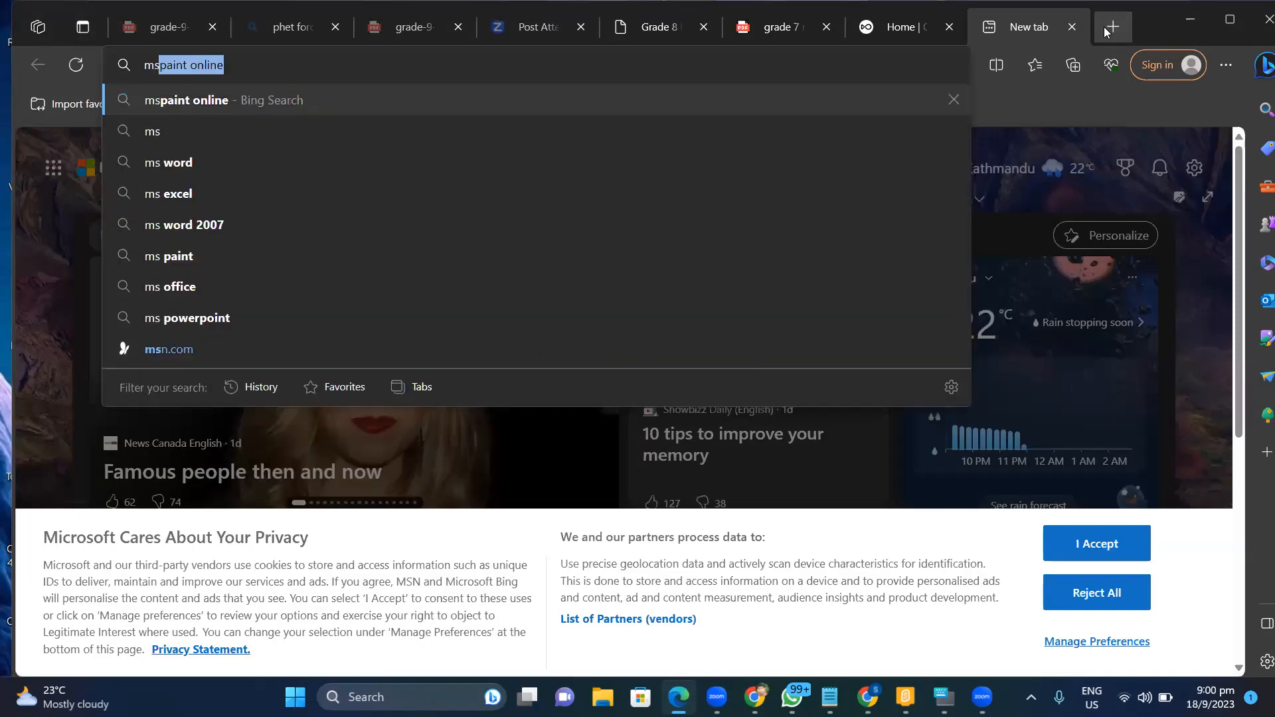
{"action": "key", "text": "Return"}
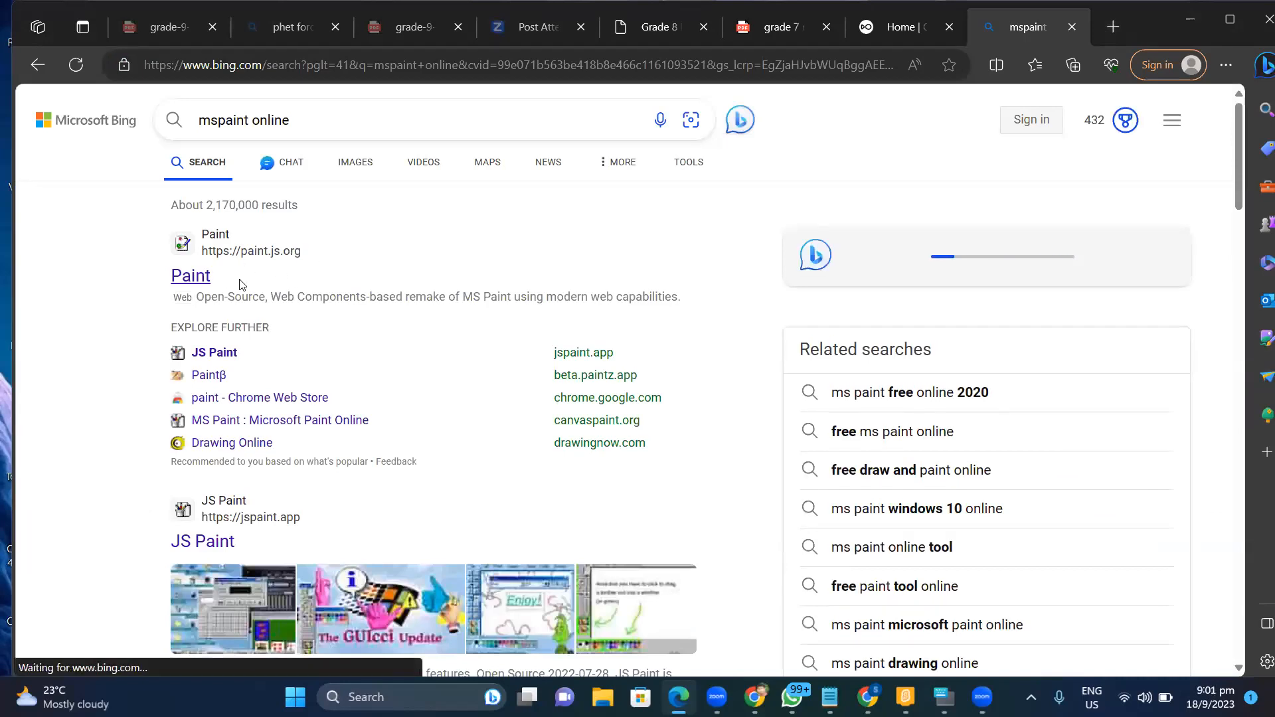
{"action": "left_click", "coordinate": [195, 280]}
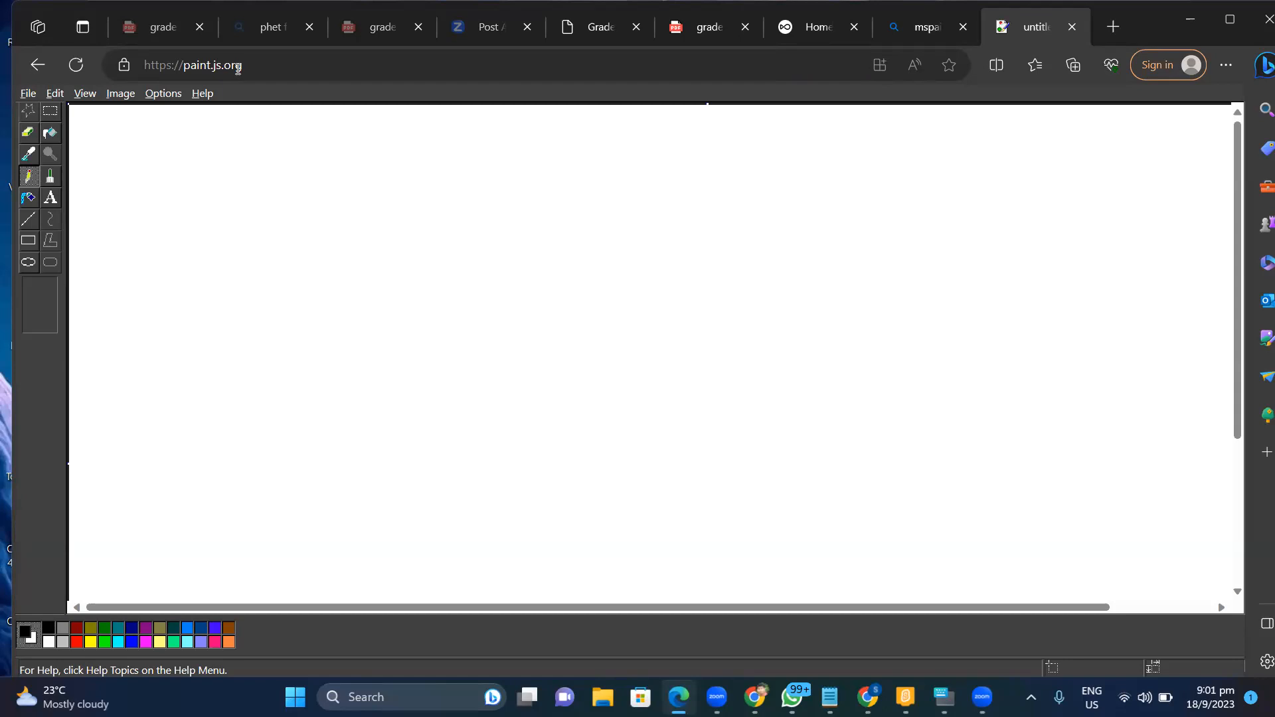
Sketch a freehand tree with a cloud-shaped crown and spreading base using the Pencil in the canvas's lower-left area.
{"action": "left_click", "coordinate": [122, 95]}
{"action": "mouse_move", "coordinate": [79, 95]}
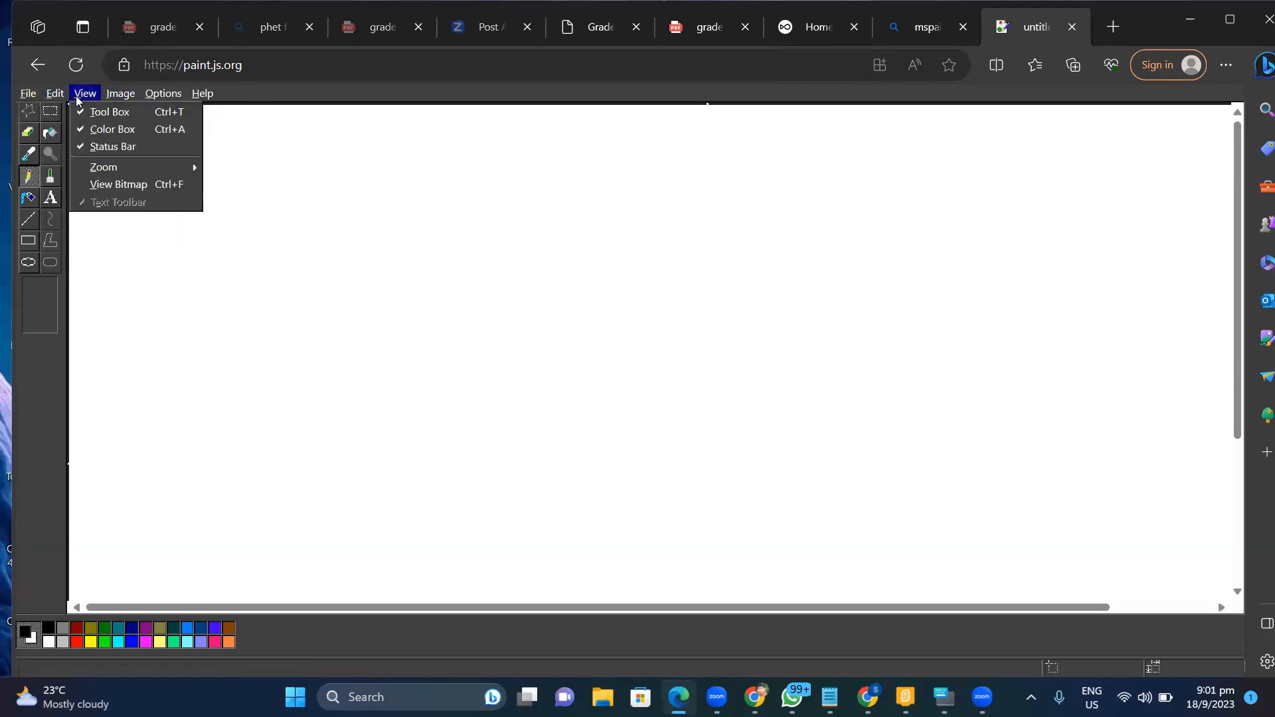
{"action": "left_click", "coordinate": [28, 176]}
{"action": "scroll", "coordinate": [264, 527], "scroll_direction": "down", "scroll_amount": 1}
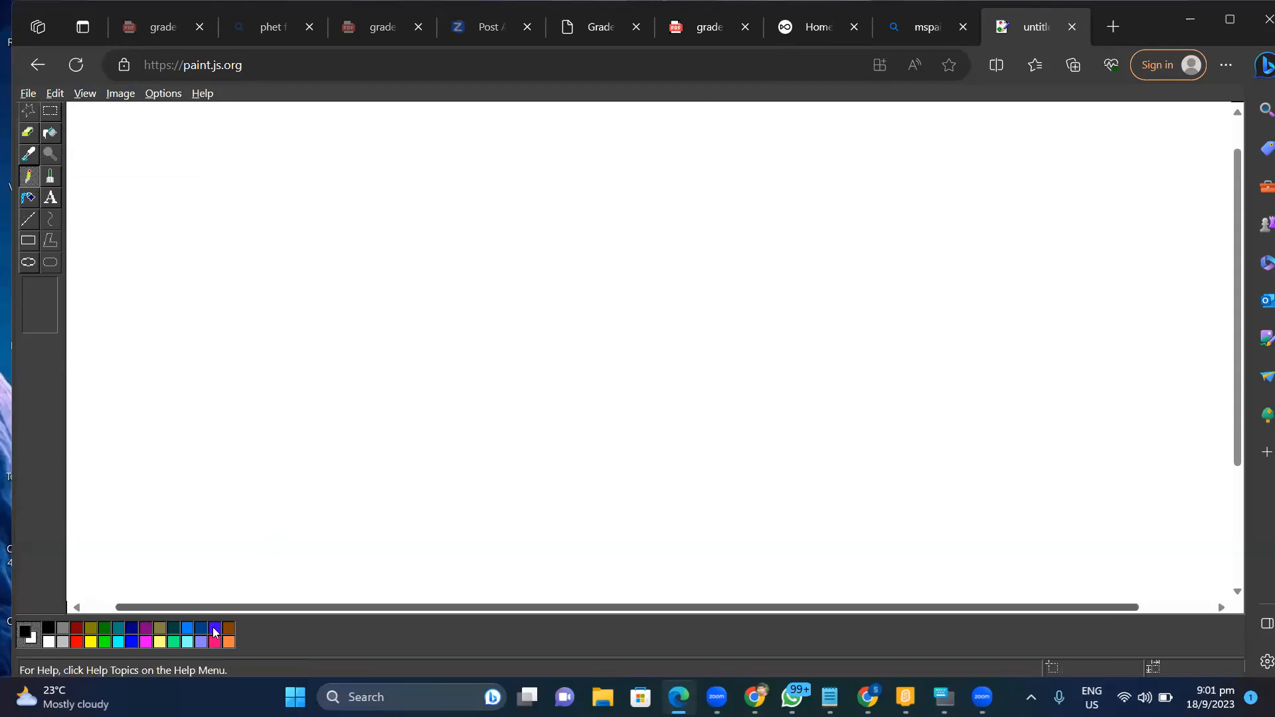
{"action": "left_click_drag", "start_coordinate": [210, 612], "coordinate": [166, 614]}
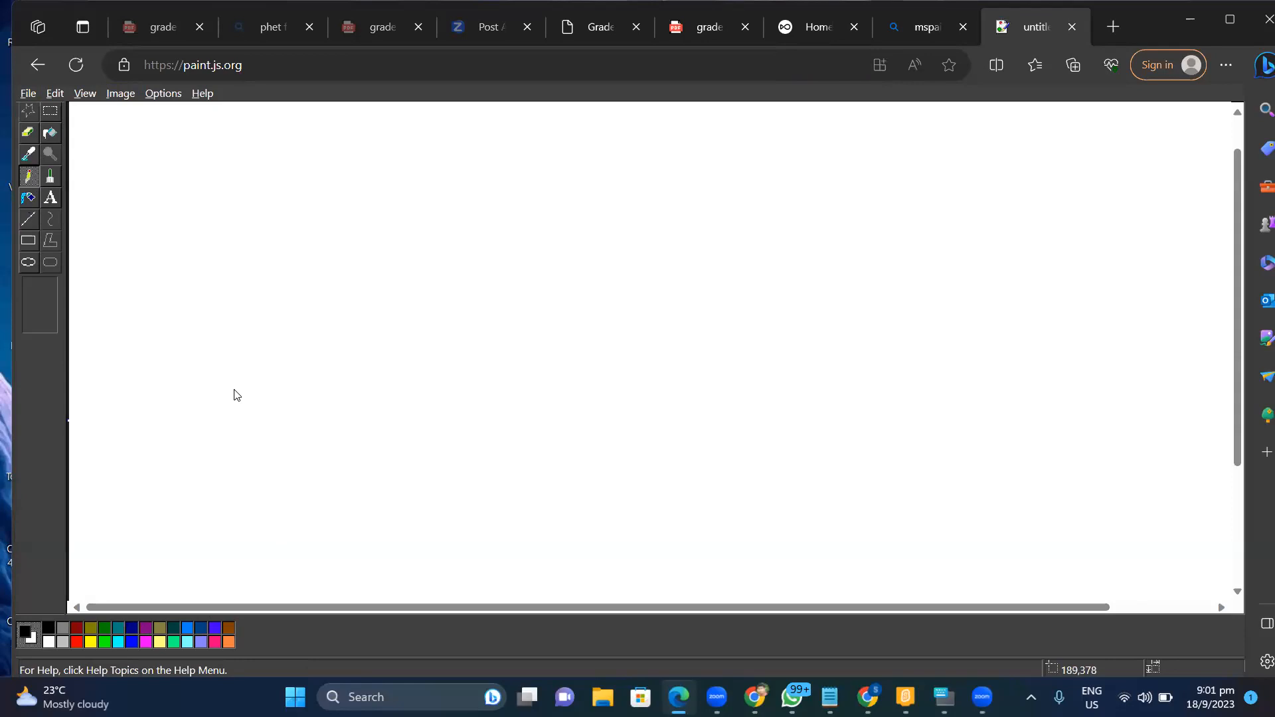
{"action": "mouse_move", "coordinate": [233, 389]}
{"action": "left_mouse_down"}
{"action": "mouse_move", "coordinate": [192, 379]}
{"action": "mouse_move", "coordinate": [186, 362]}
{"action": "mouse_move", "coordinate": [244, 329]}
{"action": "mouse_move", "coordinate": [277, 287]}
{"action": "mouse_move", "coordinate": [361, 303]}
{"action": "mouse_move", "coordinate": [355, 353]}
{"action": "mouse_move", "coordinate": [405, 394]}
{"action": "mouse_move", "coordinate": [402, 427]}
{"action": "mouse_move", "coordinate": [351, 453]}
{"action": "mouse_move", "coordinate": [312, 443]}
{"action": "mouse_move", "coordinate": [320, 541]}
{"action": "mouse_move", "coordinate": [354, 578]}
{"action": "left_mouse_up"}
{"action": "mouse_move", "coordinate": [378, 590]}
{"action": "left_mouse_down"}
{"action": "mouse_move", "coordinate": [433, 596]}
{"action": "mouse_move", "coordinate": [279, 580]}
{"action": "mouse_move", "coordinate": [145, 603]}
{"action": "mouse_move", "coordinate": [109, 591]}
{"action": "mouse_move", "coordinate": [161, 572]}
{"action": "left_mouse_up"}
{"action": "mouse_move", "coordinate": [246, 553]}
{"action": "left_mouse_down"}
{"action": "mouse_move", "coordinate": [265, 434]}
{"action": "mouse_move", "coordinate": [251, 422]}
{"action": "mouse_move", "coordinate": [221, 430]}
{"action": "mouse_move", "coordinate": [209, 403]}
{"action": "mouse_move", "coordinate": [234, 384]}
{"action": "mouse_move", "coordinate": [342, 437]}
{"action": "mouse_move", "coordinate": [411, 510]}
{"action": "mouse_move", "coordinate": [333, 450]}
{"action": "left_mouse_up"}
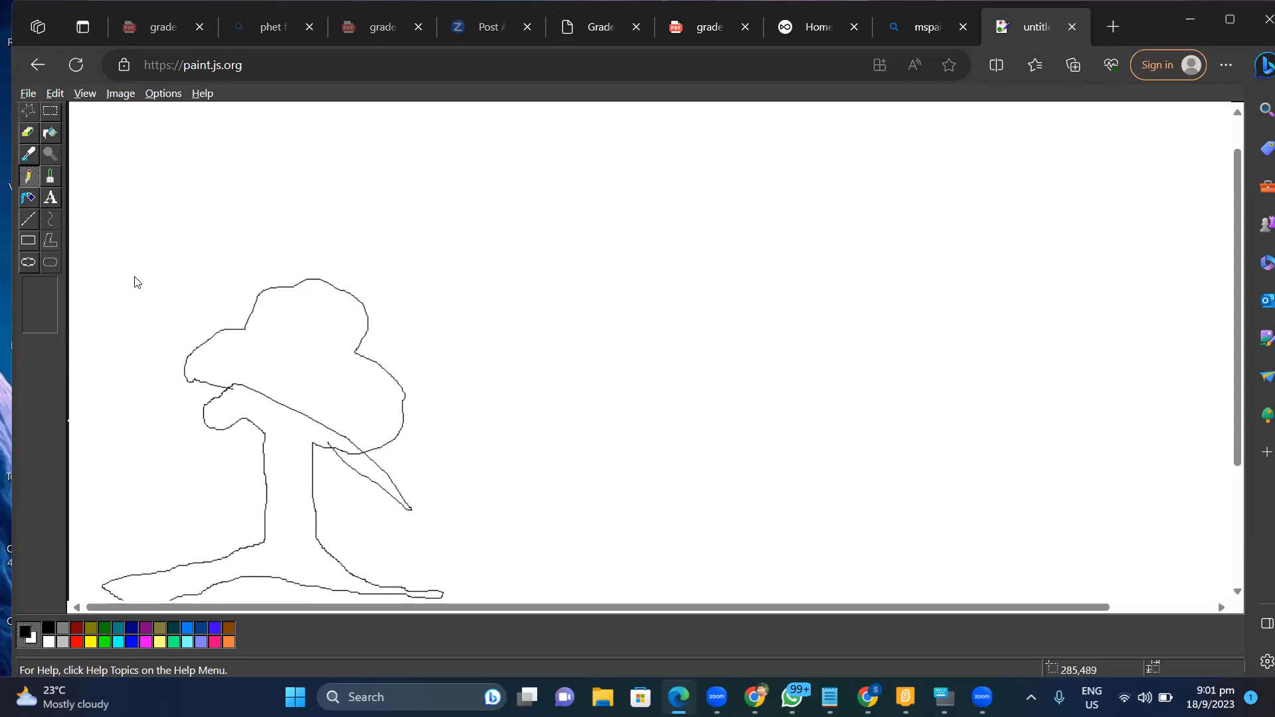
Undo the pencil strokes of the tree until the canvas is blank.
{"action": "left_click", "coordinate": [56, 93]}
{"action": "left_click", "coordinate": [62, 93]}
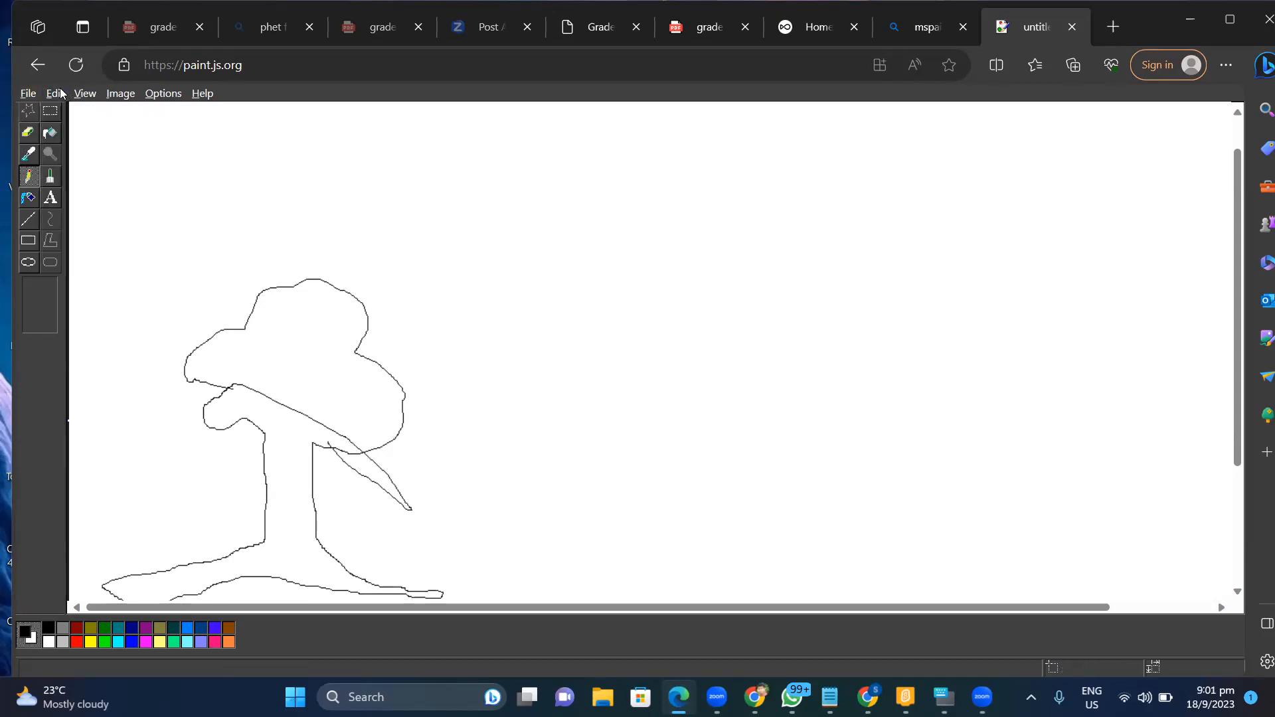
{"action": "left_click", "coordinate": [58, 93]}
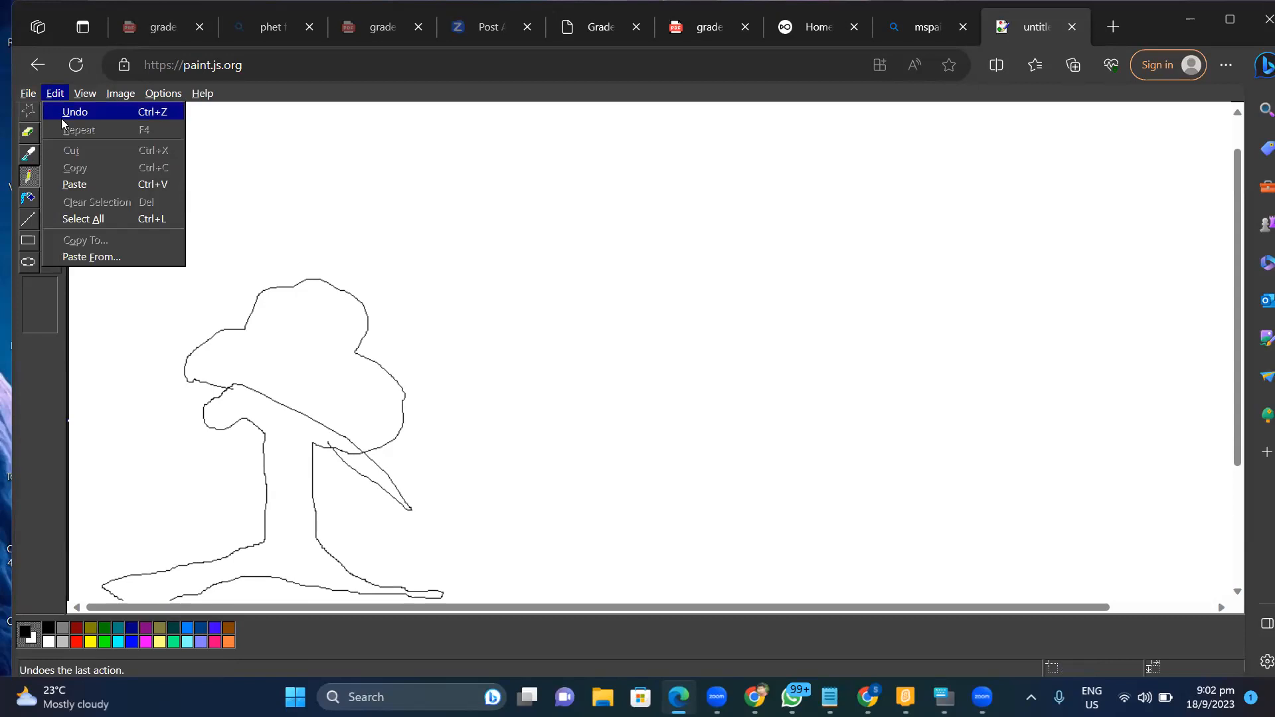
{"action": "left_click", "coordinate": [61, 122]}
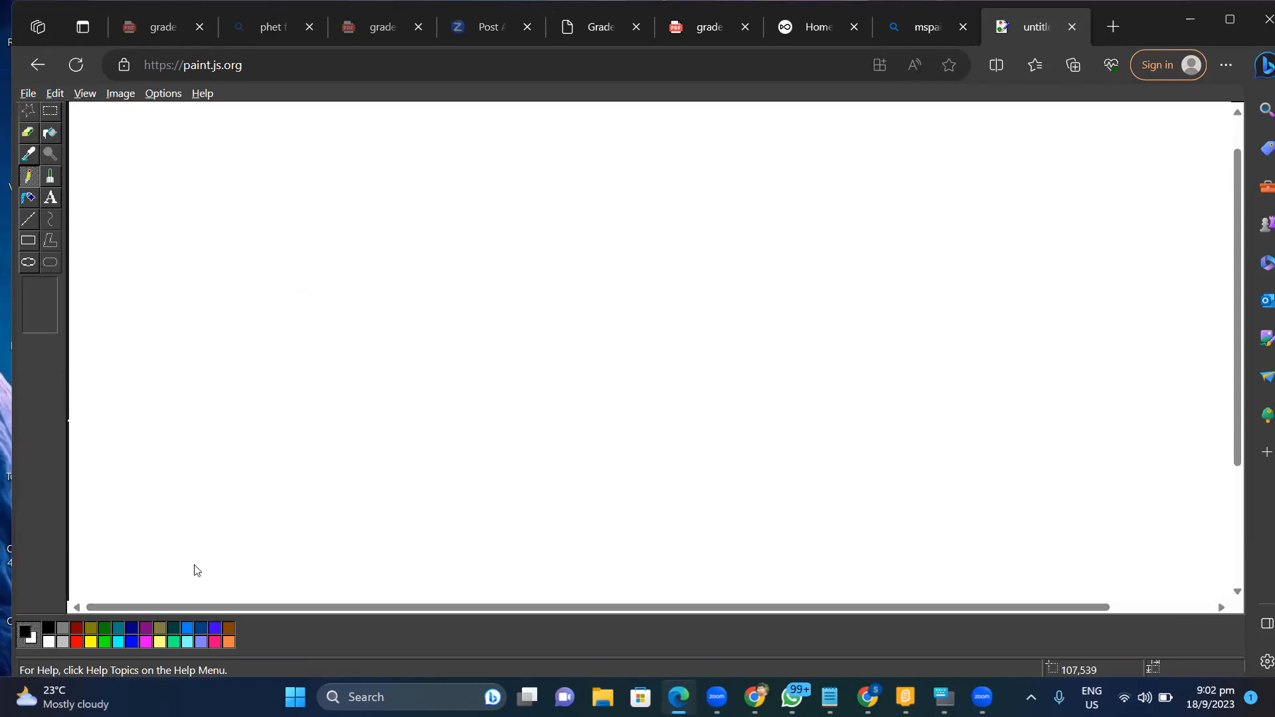
Sketch a round-crowned tree near the canvas's left side and a jagged bush mid-canvas, joined by a ground line running across the drawing.
{"action": "mouse_move", "coordinate": [201, 578]}
{"action": "left_mouse_down"}
{"action": "mouse_move", "coordinate": [229, 554]}
{"action": "mouse_move", "coordinate": [212, 417]}
{"action": "mouse_move", "coordinate": [182, 385]}
{"action": "mouse_move", "coordinate": [111, 359]}
{"action": "mouse_move", "coordinate": [180, 383]}
{"action": "mouse_move", "coordinate": [116, 363]}
{"action": "mouse_move", "coordinate": [117, 330]}
{"action": "mouse_move", "coordinate": [153, 283]}
{"action": "mouse_move", "coordinate": [187, 281]}
{"action": "mouse_move", "coordinate": [238, 250]}
{"action": "mouse_move", "coordinate": [274, 253]}
{"action": "left_mouse_up"}
{"action": "mouse_move", "coordinate": [355, 360]}
{"action": "left_mouse_down"}
{"action": "mouse_move", "coordinate": [350, 395]}
{"action": "mouse_move", "coordinate": [270, 405]}
{"action": "mouse_move", "coordinate": [259, 429]}
{"action": "mouse_move", "coordinate": [260, 545]}
{"action": "mouse_move", "coordinate": [324, 584]}
{"action": "left_mouse_up"}
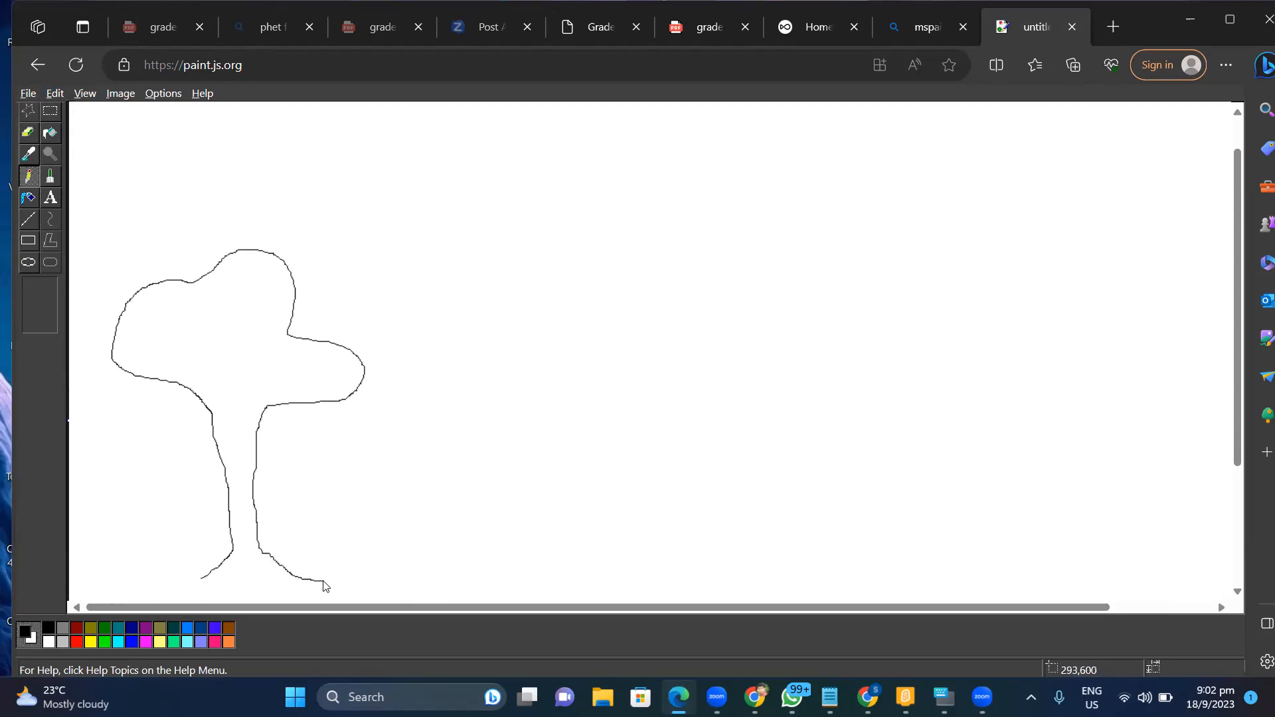
{"action": "mouse_move", "coordinate": [603, 552]}
{"action": "left_mouse_down"}
{"action": "mouse_move", "coordinate": [597, 507]}
{"action": "mouse_move", "coordinate": [538, 418]}
{"action": "mouse_move", "coordinate": [563, 400]}
{"action": "mouse_move", "coordinate": [620, 419]}
{"action": "mouse_move", "coordinate": [726, 371]}
{"action": "left_mouse_up"}
{"action": "mouse_move", "coordinate": [735, 430]}
{"action": "left_mouse_down"}
{"action": "mouse_move", "coordinate": [792, 469]}
{"action": "mouse_move", "coordinate": [791, 498]}
{"action": "mouse_move", "coordinate": [755, 525]}
{"action": "mouse_move", "coordinate": [835, 561]}
{"action": "mouse_move", "coordinate": [1116, 549]}
{"action": "mouse_move", "coordinate": [1252, 561]}
{"action": "left_mouse_up"}
{"action": "left_click_drag", "start_coordinate": [565, 567], "coordinate": [314, 583]}
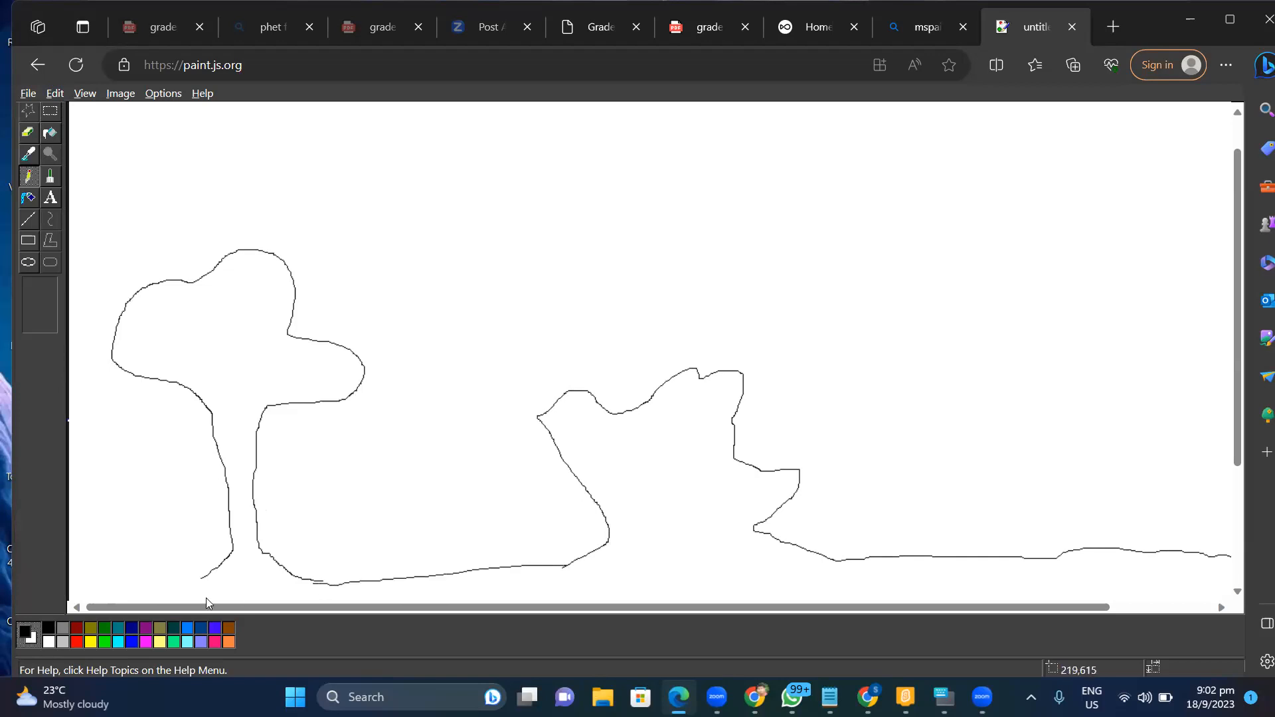
{"action": "scroll", "coordinate": [202, 584], "scroll_direction": "down", "scroll_amount": 1}
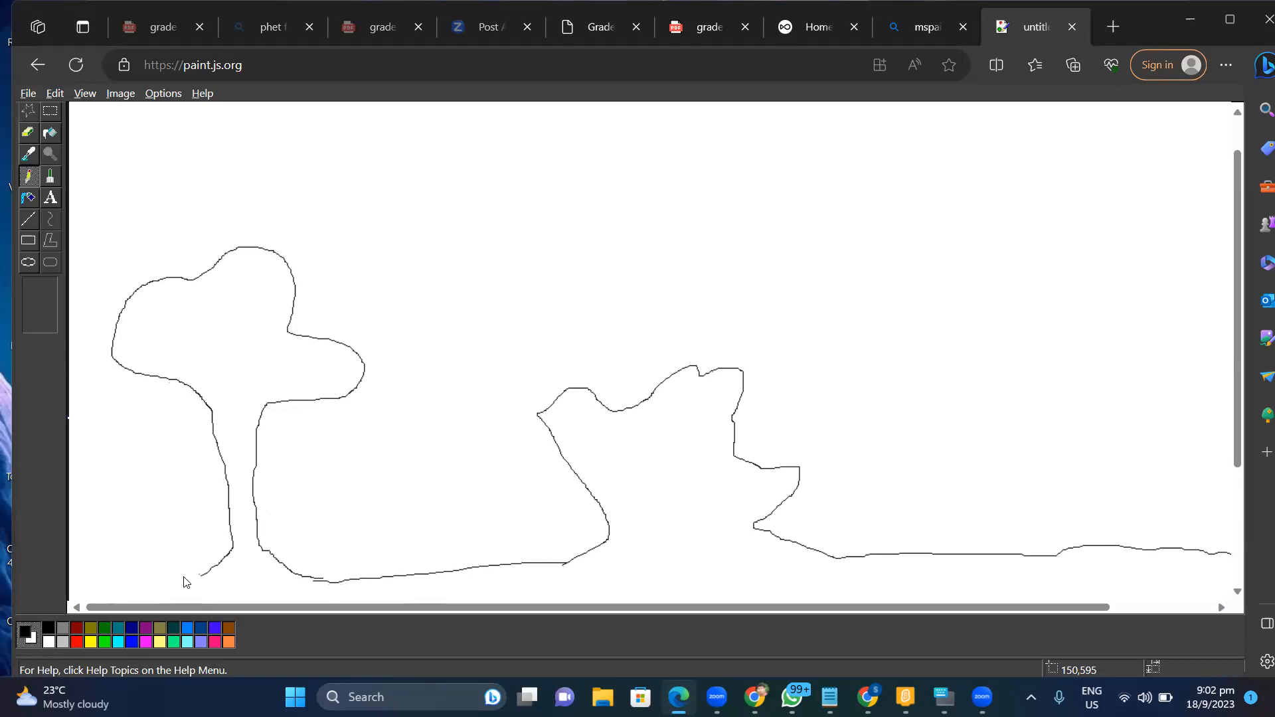
{"action": "left_click_drag", "start_coordinate": [45, 607], "coordinate": [14, 594]}
Sketch a palm tree on the ground line beyond the jagged bush, with a slender two-line trunk and curved fronds spreading from its top.
{"action": "left_click_drag", "start_coordinate": [905, 552], "coordinate": [908, 503]}
{"action": "mouse_move", "coordinate": [893, 386]}
{"action": "left_mouse_down"}
{"action": "mouse_move", "coordinate": [874, 316]}
{"action": "mouse_move", "coordinate": [822, 401]}
{"action": "left_mouse_up"}
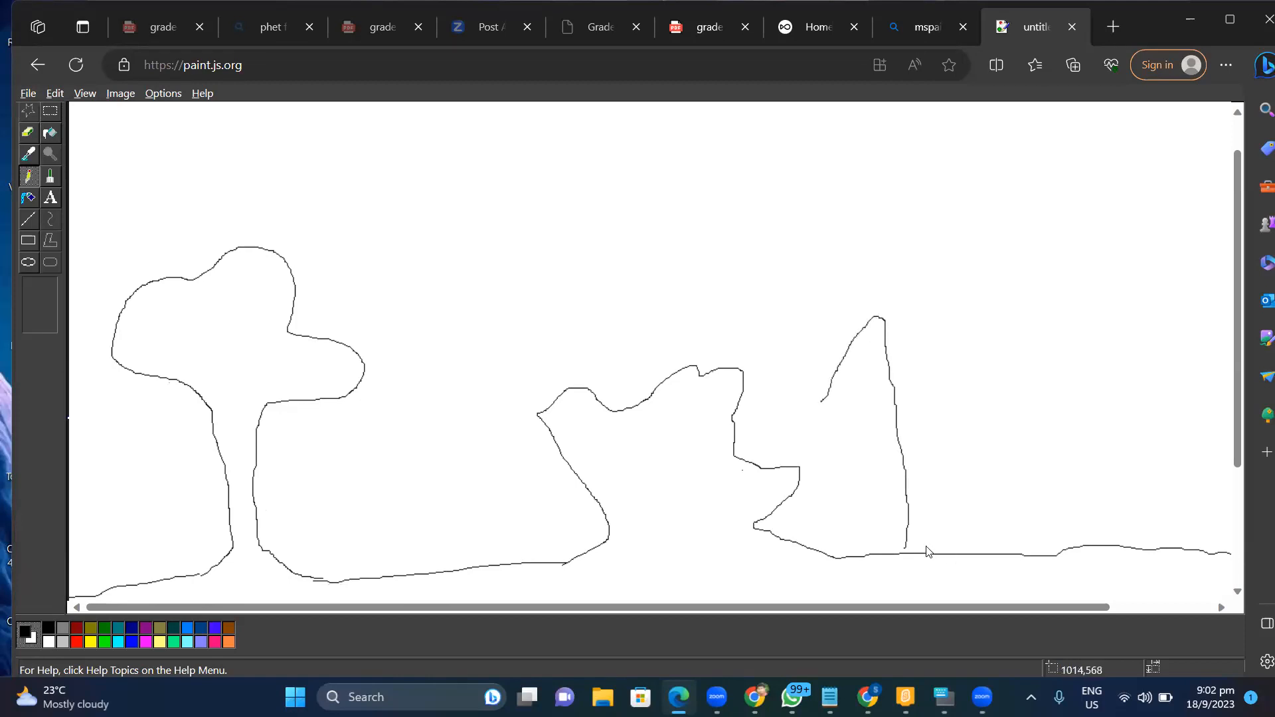
{"action": "left_click_drag", "start_coordinate": [931, 552], "coordinate": [904, 426]}
{"action": "mouse_move", "coordinate": [900, 380]}
{"action": "left_mouse_down"}
{"action": "mouse_move", "coordinate": [901, 322]}
{"action": "mouse_move", "coordinate": [1000, 341]}
{"action": "left_mouse_up"}
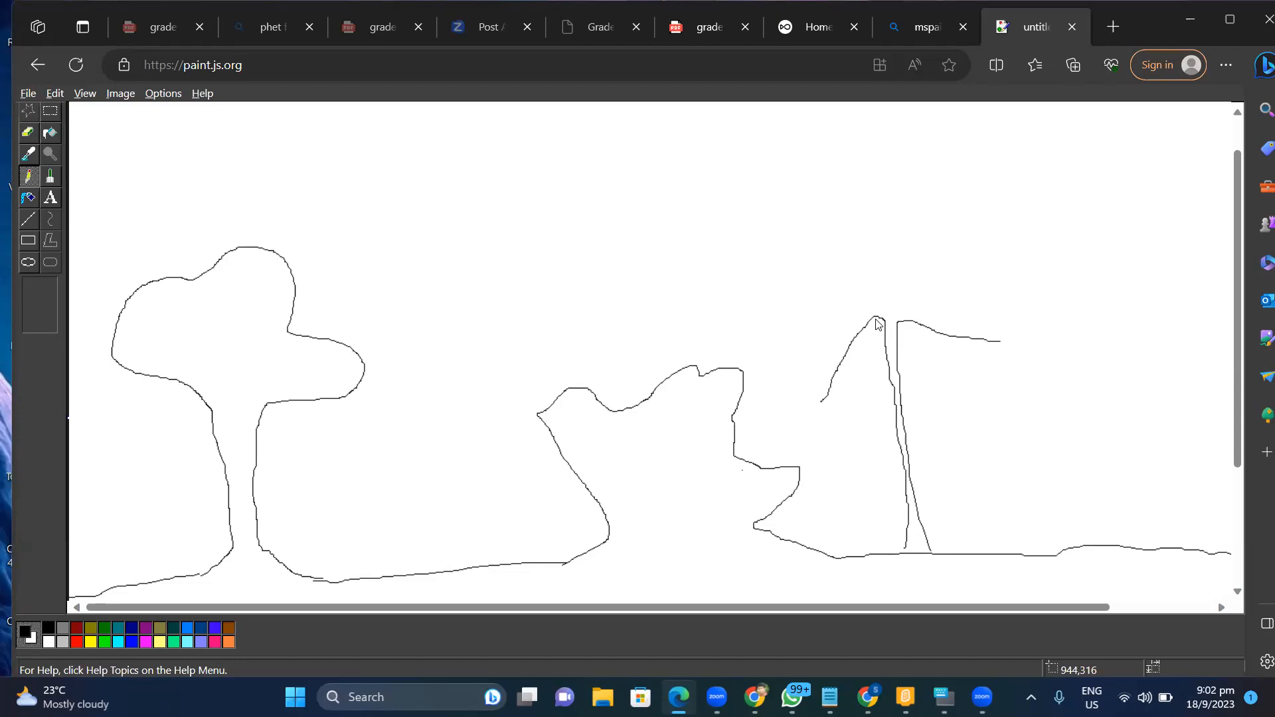
{"action": "mouse_move", "coordinate": [871, 303]}
{"action": "left_mouse_down"}
{"action": "mouse_move", "coordinate": [822, 314]}
{"action": "mouse_move", "coordinate": [789, 342]}
{"action": "left_mouse_up"}
{"action": "left_click_drag", "start_coordinate": [880, 292], "coordinate": [817, 262]}
{"action": "mouse_move", "coordinate": [884, 302]}
{"action": "left_mouse_down"}
{"action": "mouse_move", "coordinate": [911, 256]}
{"action": "mouse_move", "coordinate": [964, 245]}
{"action": "left_mouse_up"}
{"action": "left_click_drag", "start_coordinate": [905, 301], "coordinate": [1006, 312]}
{"action": "scroll", "coordinate": [878, 326], "scroll_direction": "right", "scroll_amount": 1}
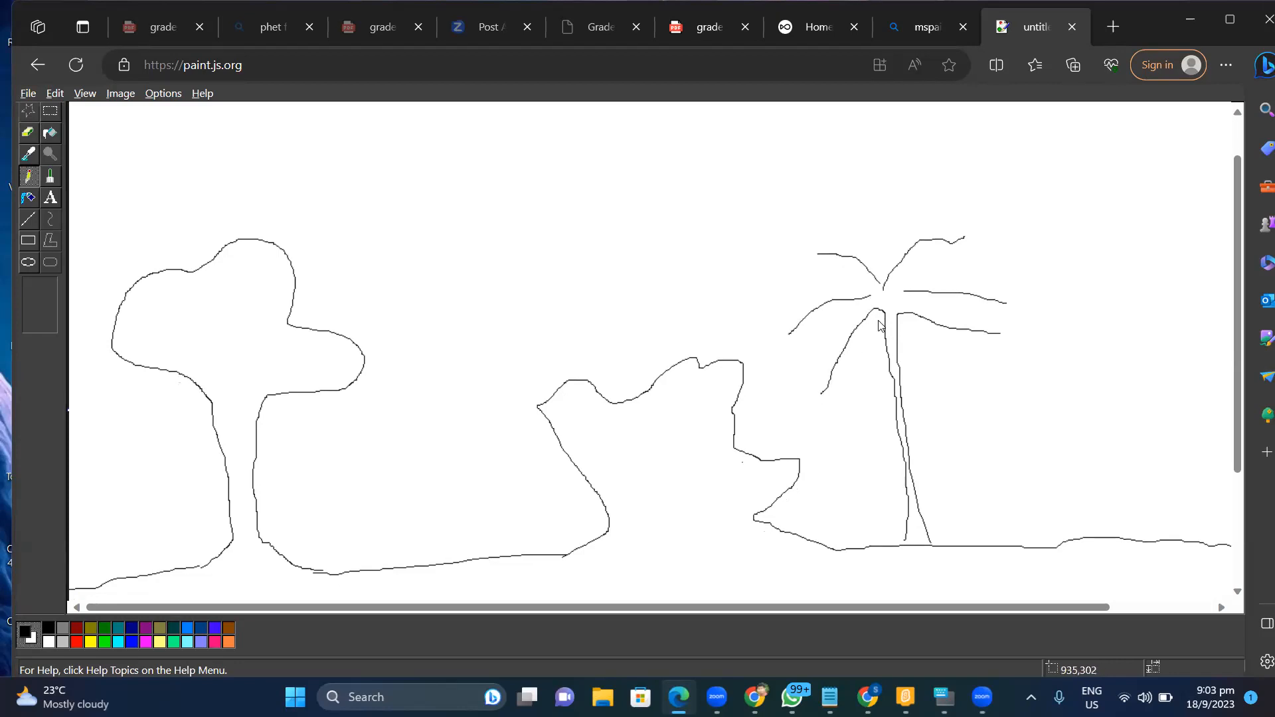
Add jagged leaf outlines around the palm's fronds and extra strokes down its trunk to the base.
{"action": "mouse_move", "coordinate": [874, 323]}
{"action": "left_mouse_down"}
{"action": "mouse_move", "coordinate": [824, 417]}
{"action": "mouse_move", "coordinate": [826, 388]}
{"action": "mouse_move", "coordinate": [808, 407]}
{"action": "mouse_move", "coordinate": [847, 350]}
{"action": "mouse_move", "coordinate": [825, 365]}
{"action": "mouse_move", "coordinate": [859, 300]}
{"action": "mouse_move", "coordinate": [773, 345]}
{"action": "mouse_move", "coordinate": [798, 308]}
{"action": "mouse_move", "coordinate": [875, 289]}
{"action": "mouse_move", "coordinate": [844, 296]}
{"action": "mouse_move", "coordinate": [767, 269]}
{"action": "mouse_move", "coordinate": [834, 259]}
{"action": "mouse_move", "coordinate": [800, 247]}
{"action": "mouse_move", "coordinate": [883, 291]}
{"action": "mouse_move", "coordinate": [870, 286]}
{"action": "mouse_move", "coordinate": [886, 262]}
{"action": "mouse_move", "coordinate": [941, 228]}
{"action": "mouse_move", "coordinate": [963, 232]}
{"action": "mouse_move", "coordinate": [976, 253]}
{"action": "mouse_move", "coordinate": [886, 286]}
{"action": "mouse_move", "coordinate": [988, 298]}
{"action": "mouse_move", "coordinate": [1008, 324]}
{"action": "mouse_move", "coordinate": [873, 300]}
{"action": "mouse_move", "coordinate": [880, 321]}
{"action": "mouse_move", "coordinate": [878, 308]}
{"action": "mouse_move", "coordinate": [1006, 347]}
{"action": "mouse_move", "coordinate": [896, 332]}
{"action": "left_mouse_up"}
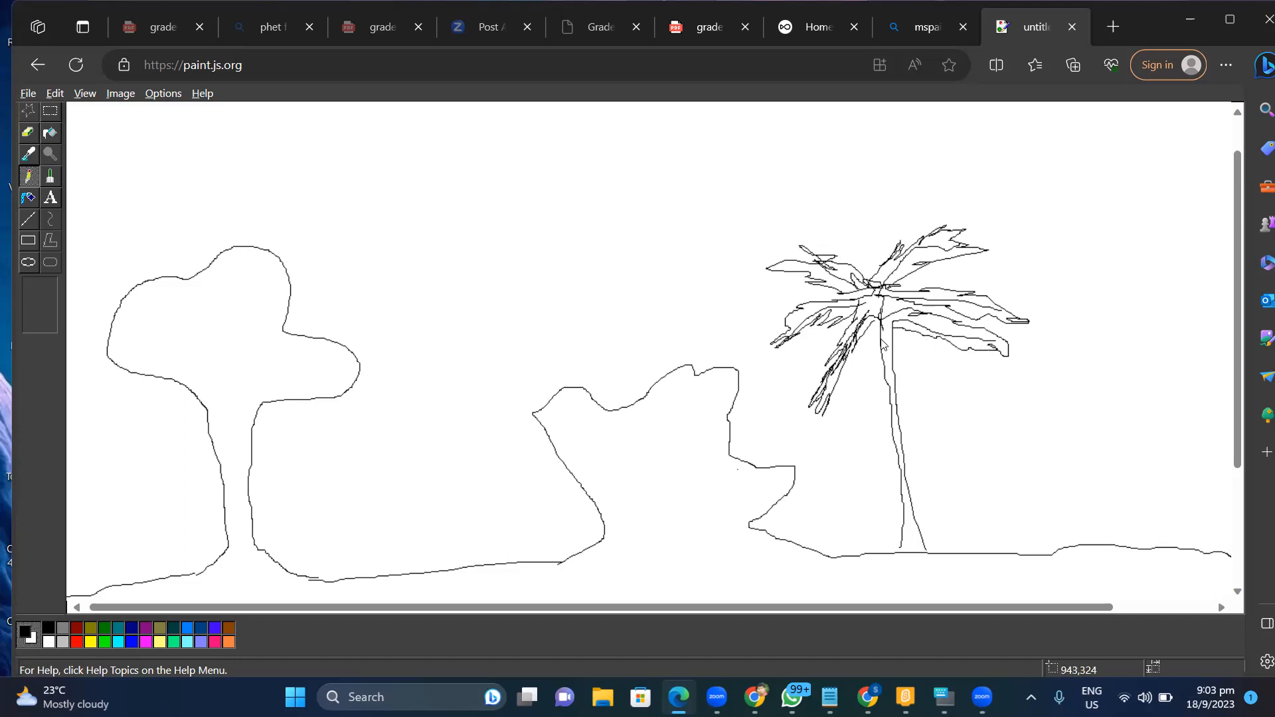
{"action": "left_click_drag", "start_coordinate": [893, 441], "coordinate": [891, 475]}
{"action": "mouse_move", "coordinate": [885, 550]}
{"action": "left_mouse_down"}
{"action": "mouse_move", "coordinate": [872, 560]}
{"action": "mouse_move", "coordinate": [892, 550]}
{"action": "mouse_move", "coordinate": [864, 548]}
{"action": "left_mouse_up"}
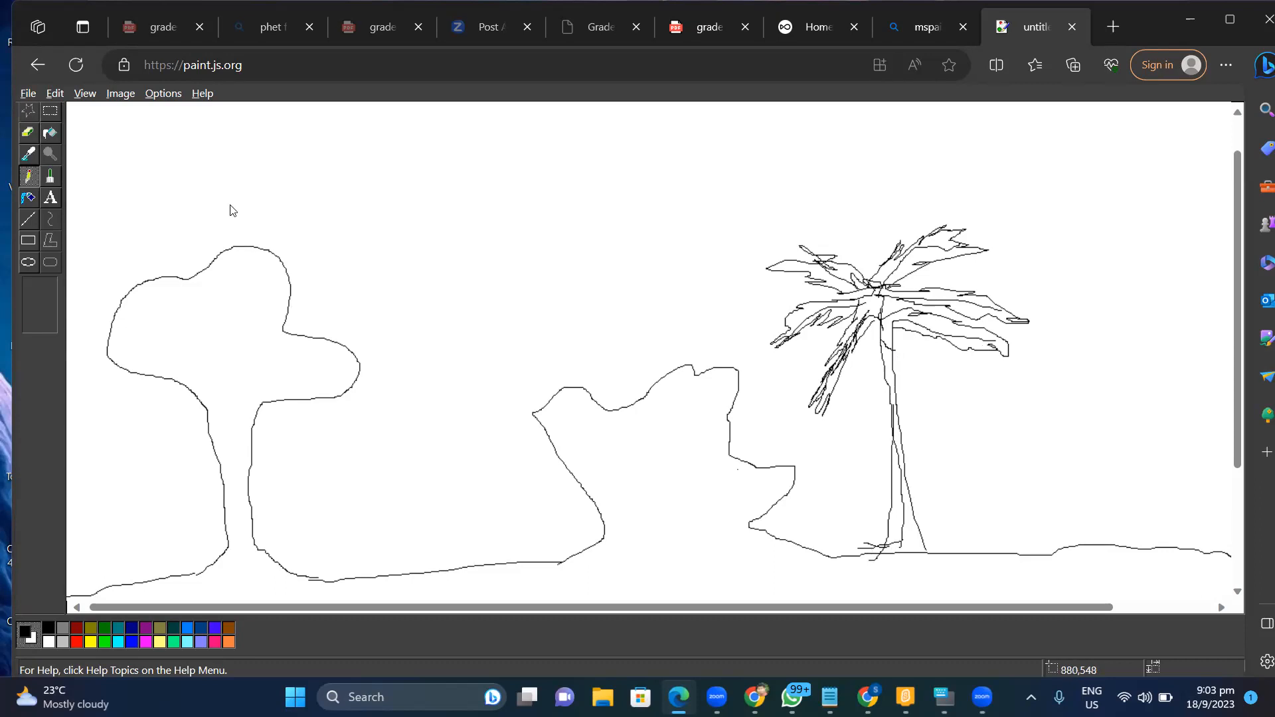
Save the drawing as a PNG file named hh in the Documents folder.
{"action": "left_click", "coordinate": [33, 98]}
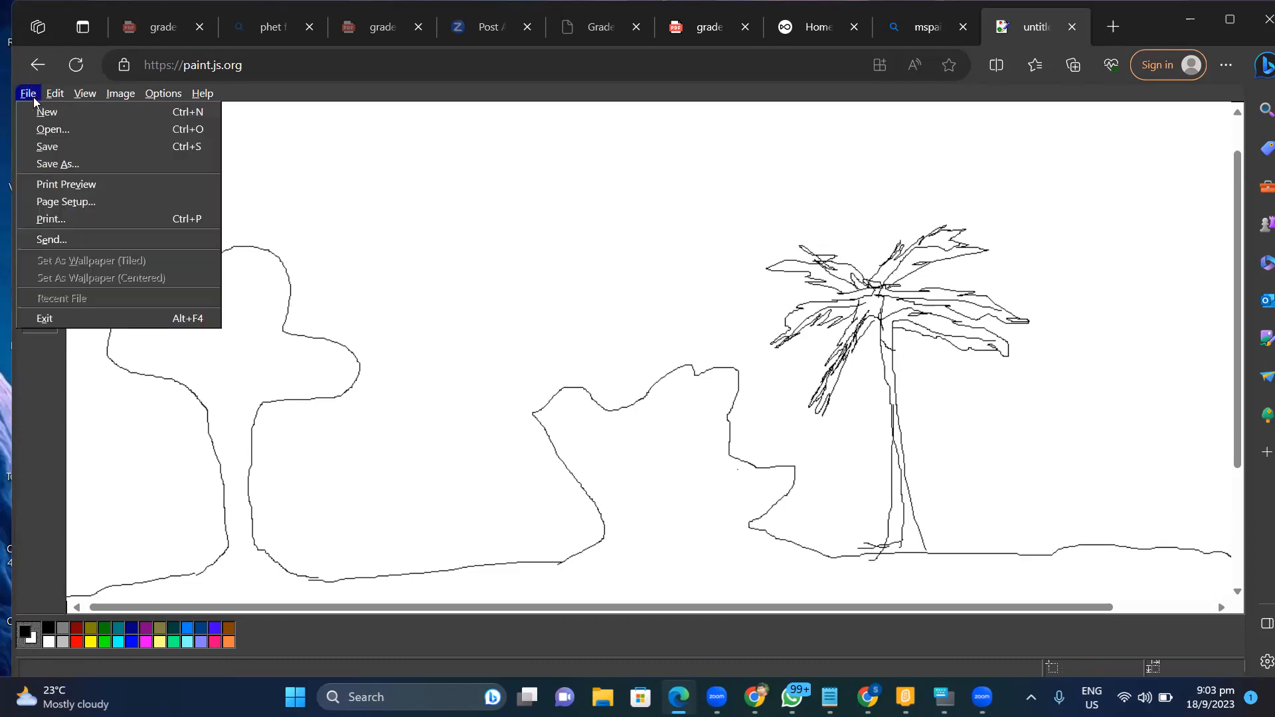
{"action": "left_click", "coordinate": [60, 165]}
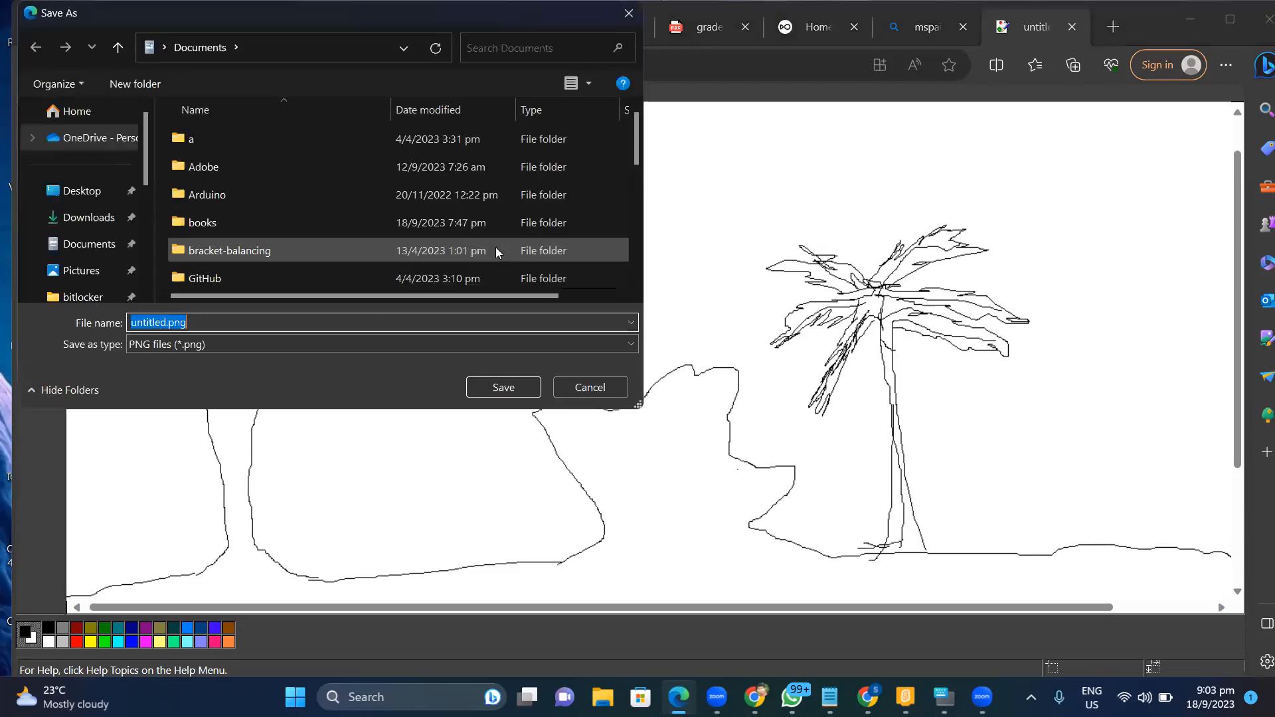
{"action": "type", "text": "hh"}
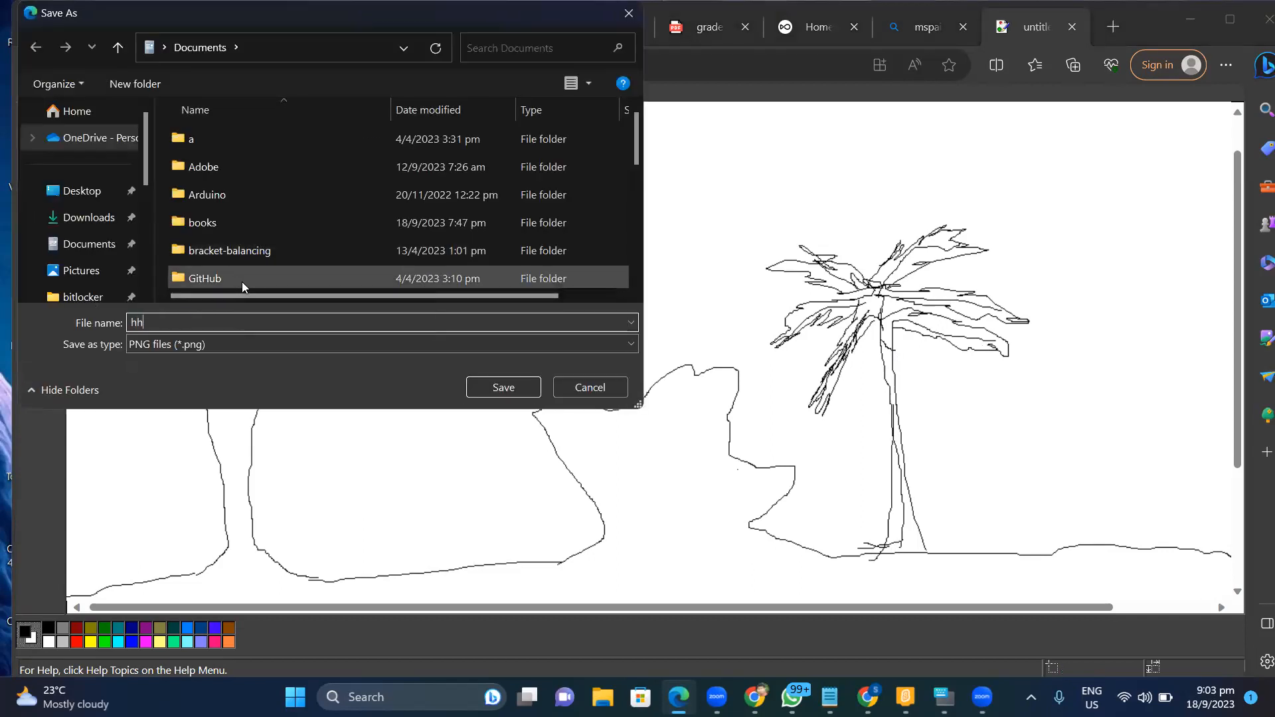
{"action": "key", "text": "Return"}
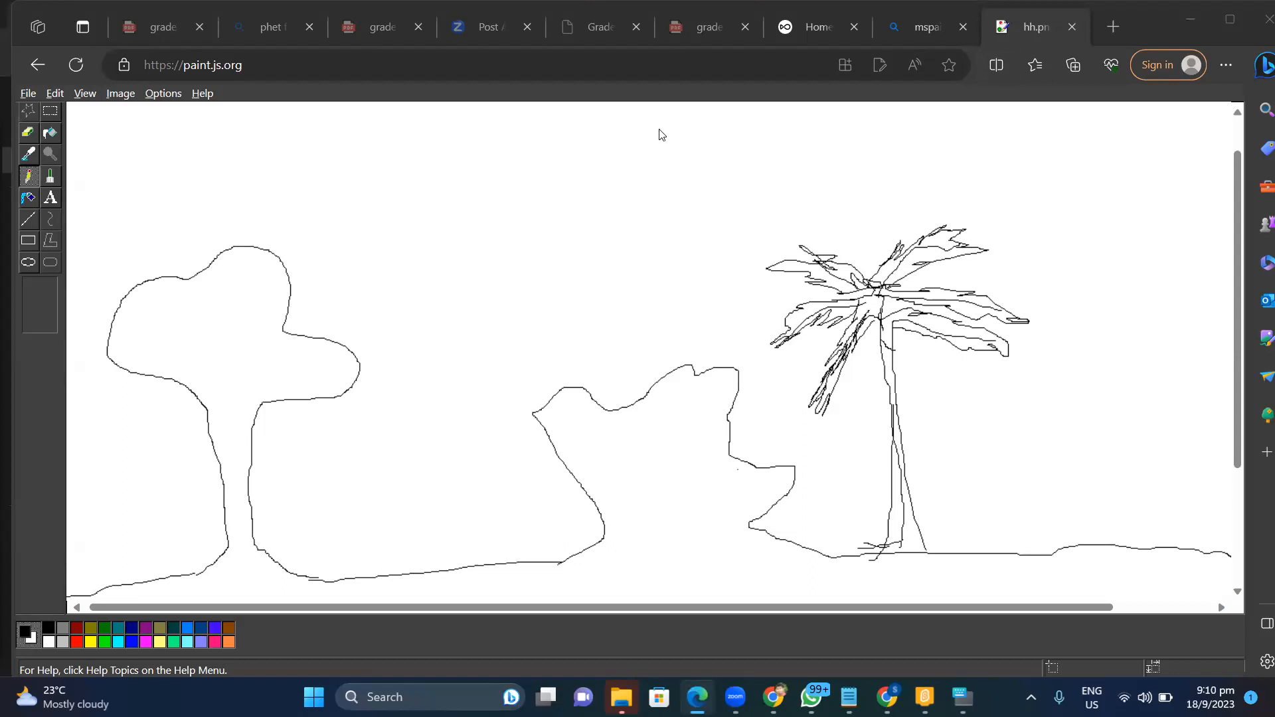
Save the drawing again as hh.png in the Documents folder, overwriting the existing file.
{"action": "left_click", "coordinate": [176, 125]}
{"action": "left_click", "coordinate": [28, 93]}
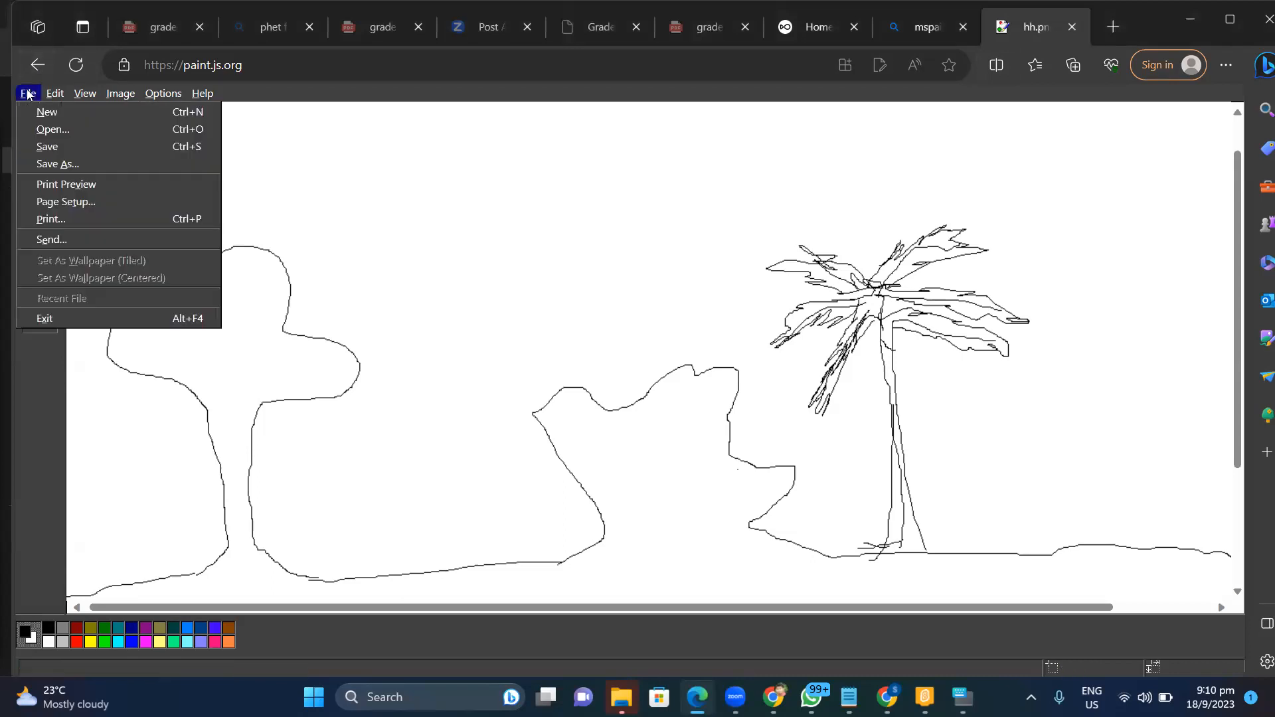
{"action": "left_click", "coordinate": [73, 163]}
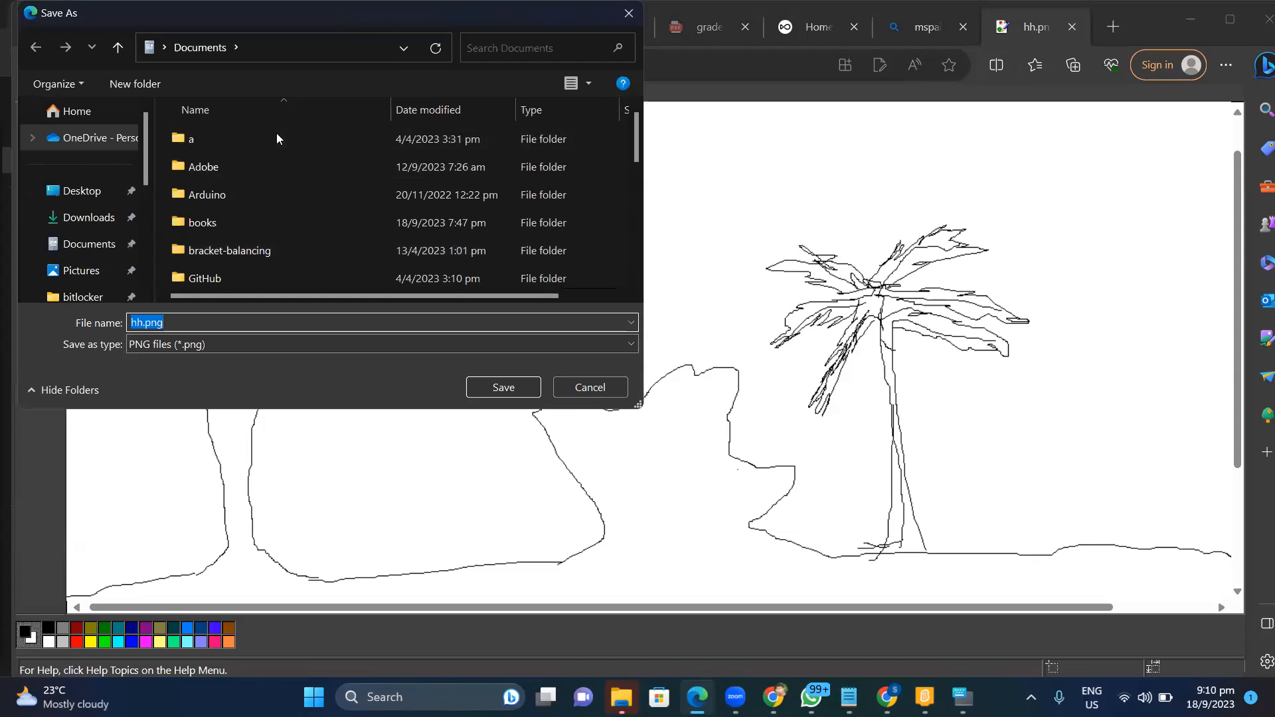
{"action": "left_click", "coordinate": [508, 389]}
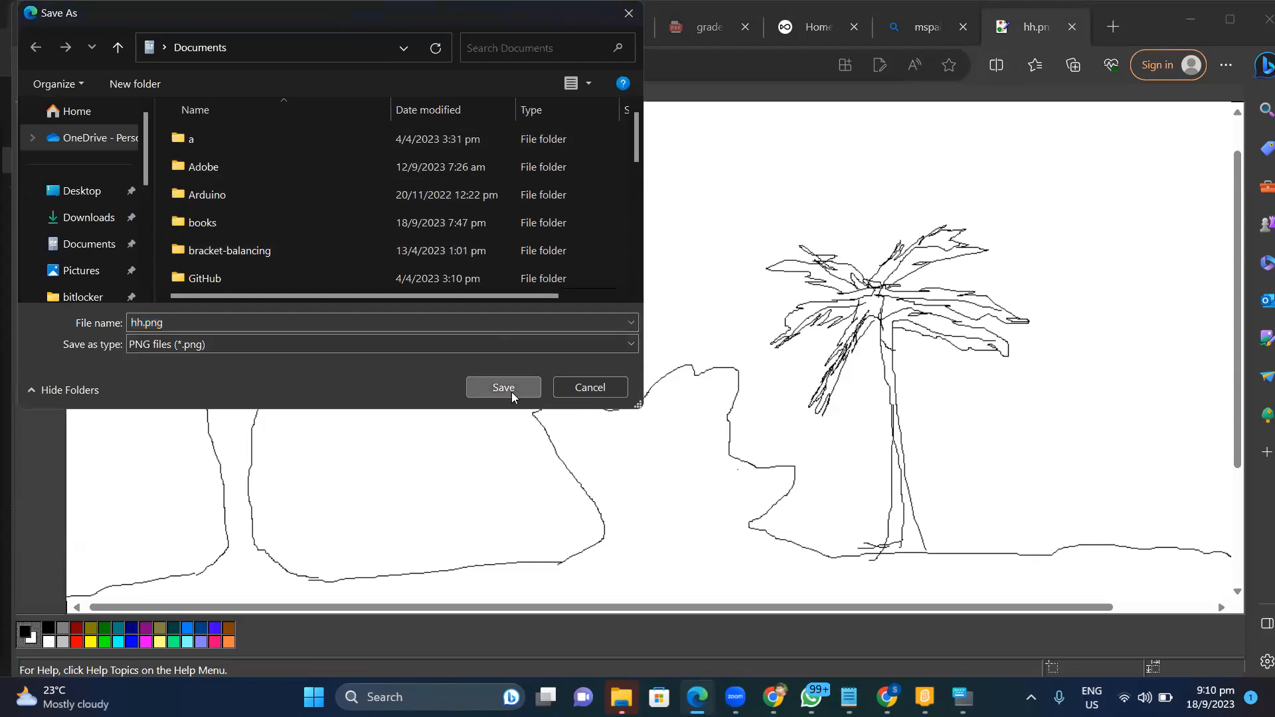
{"action": "left_click", "coordinate": [684, 354]}
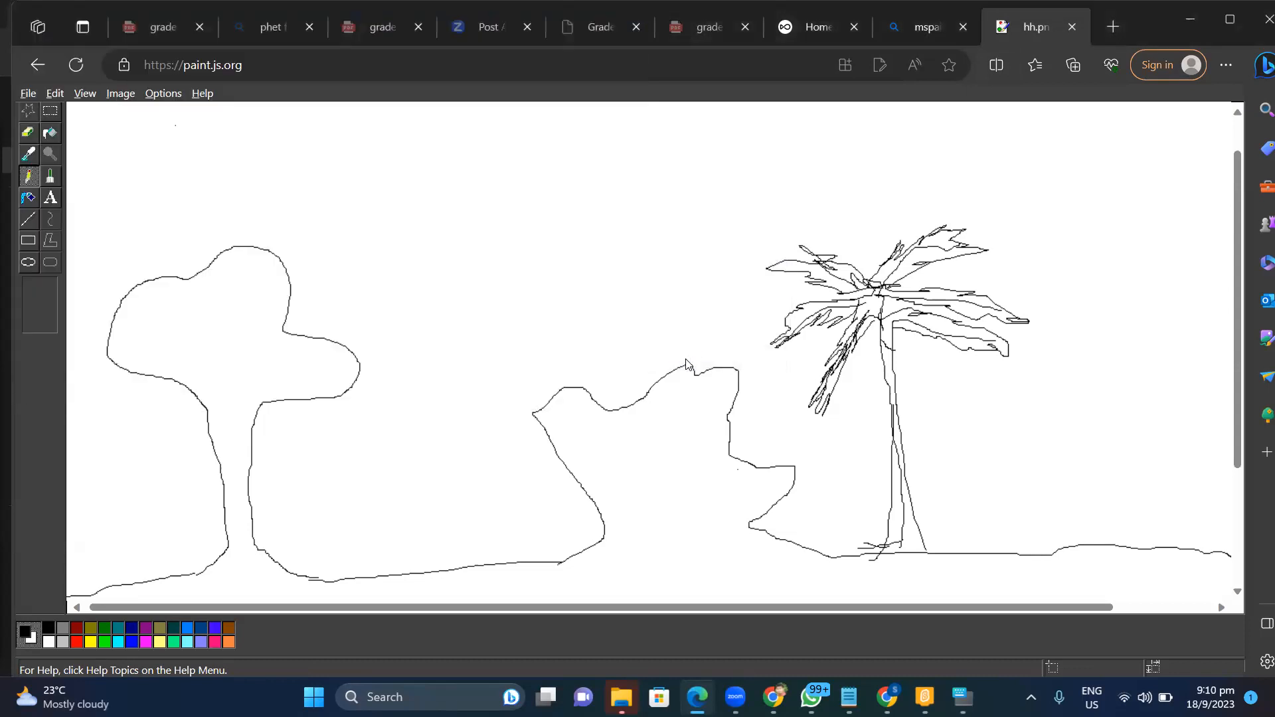
Close the Paint page, confirming to leave it, and open the Sketch to image tool in OpenArt.
{"action": "left_click", "coordinate": [1074, 25]}
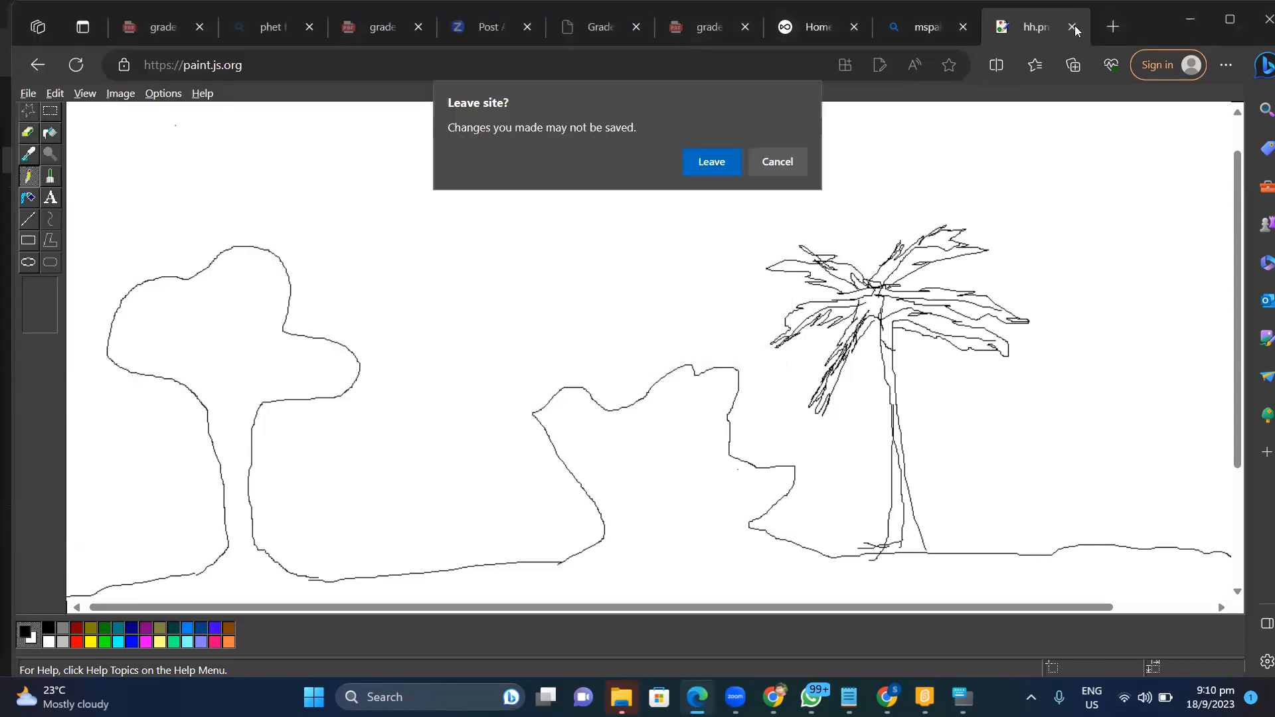
{"action": "left_click", "coordinate": [726, 158]}
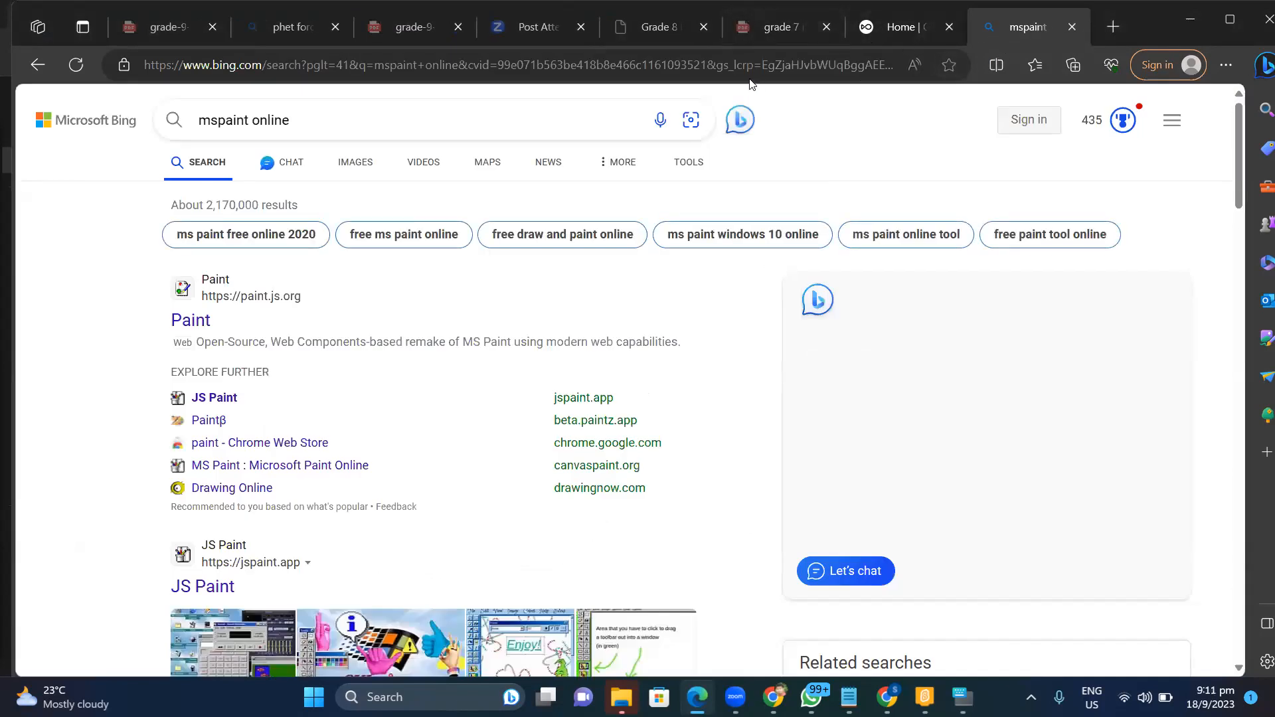
{"action": "left_click", "coordinate": [907, 31]}
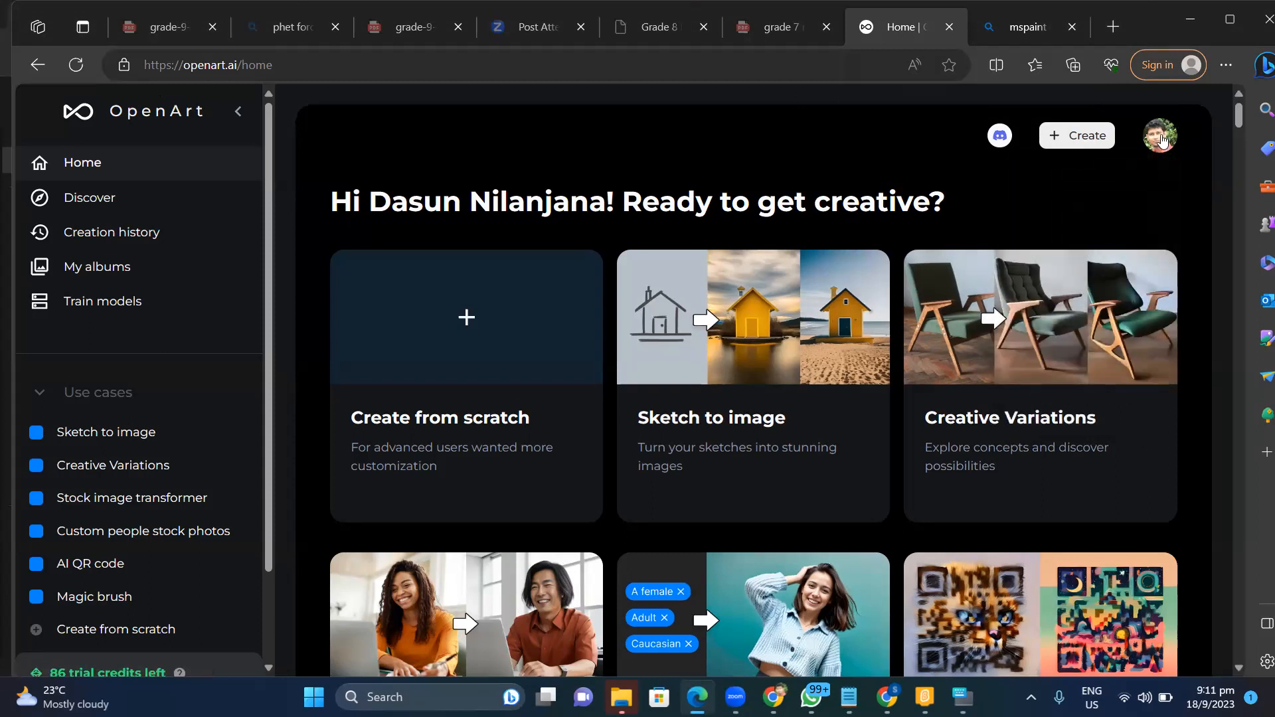
{"action": "mouse_move", "coordinate": [1162, 140]}
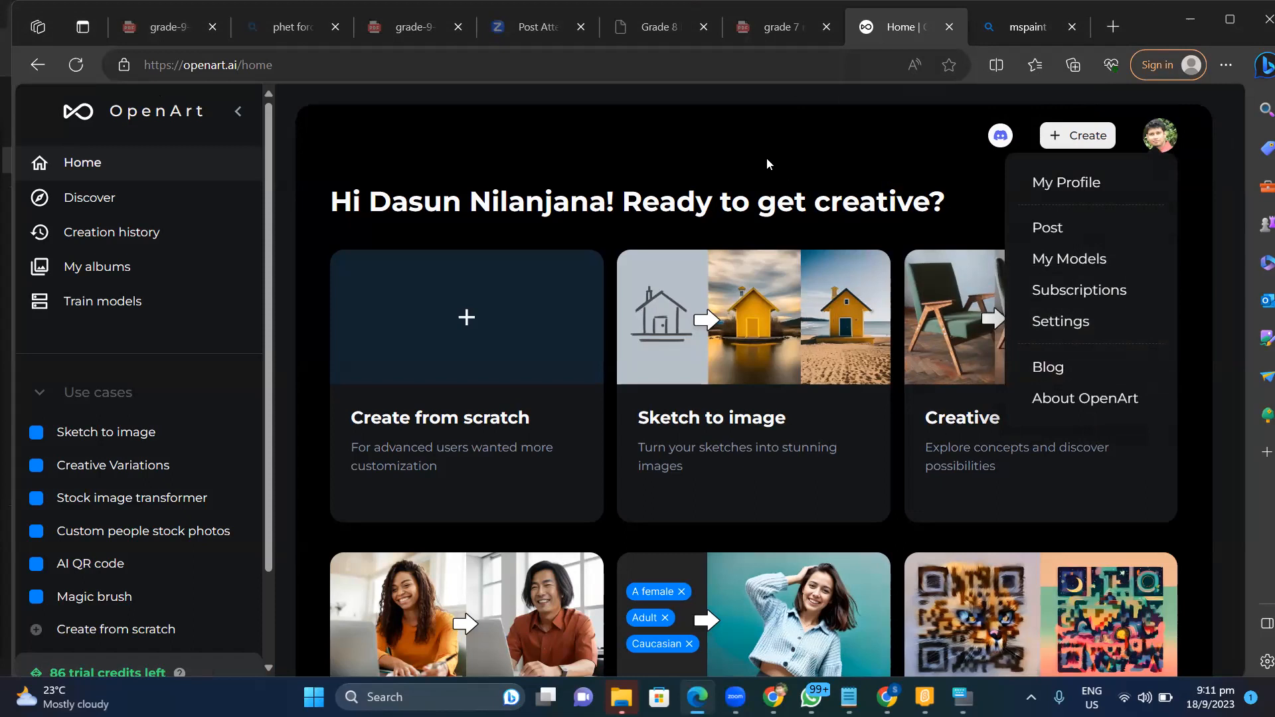
{"action": "left_click", "coordinate": [727, 331]}
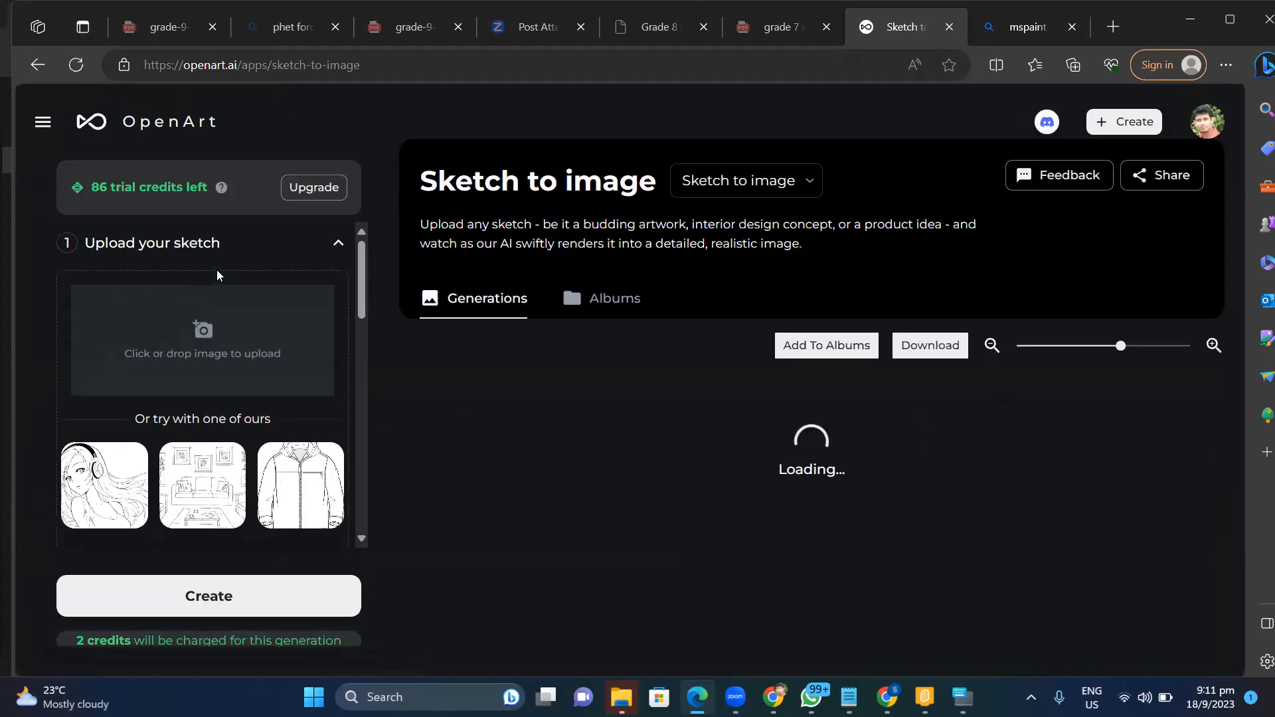
Upload hh.png from the Documents folder as the sketch for image generation.
{"action": "left_click", "coordinate": [198, 332]}
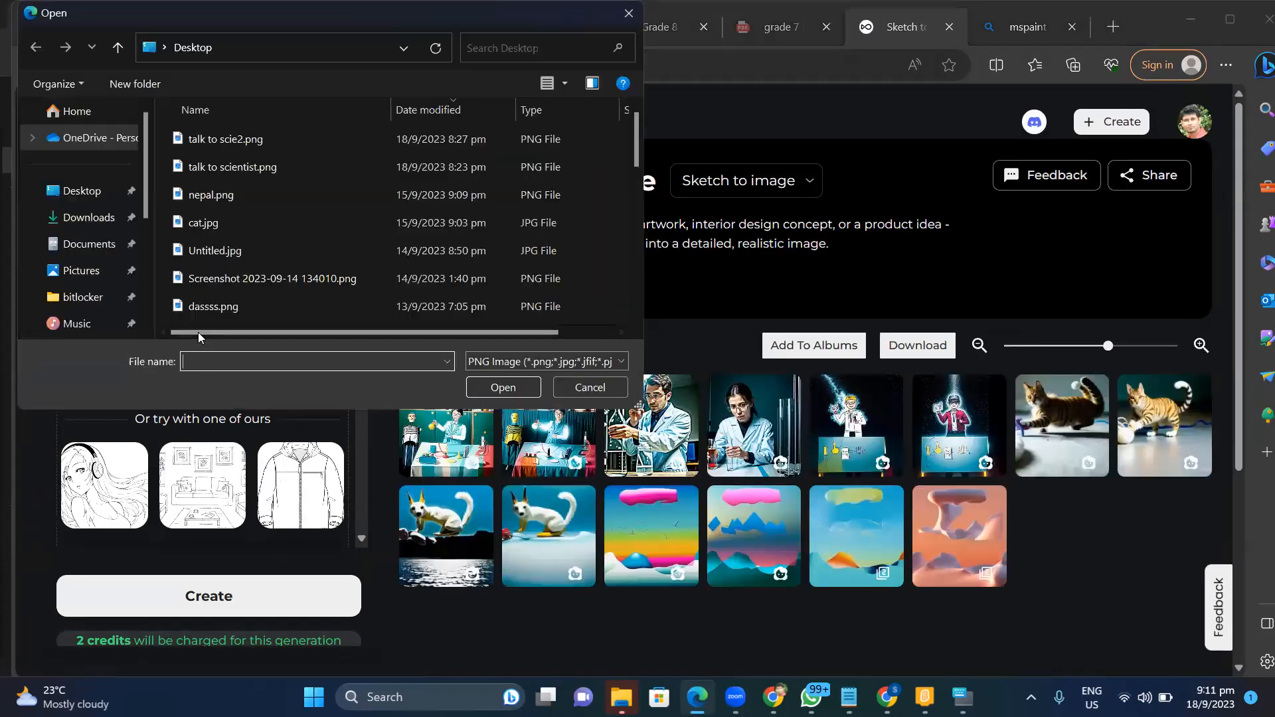
{"action": "left_click", "coordinate": [100, 215]}
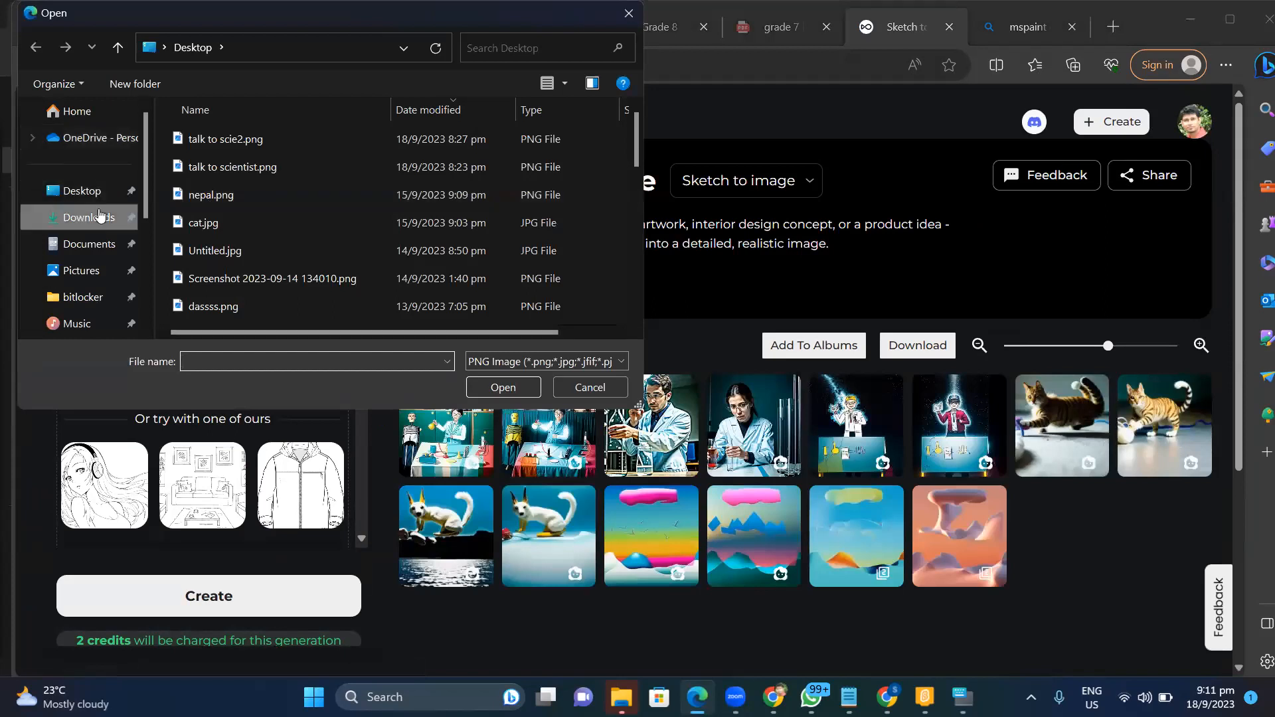
{"action": "left_click", "coordinate": [80, 250]}
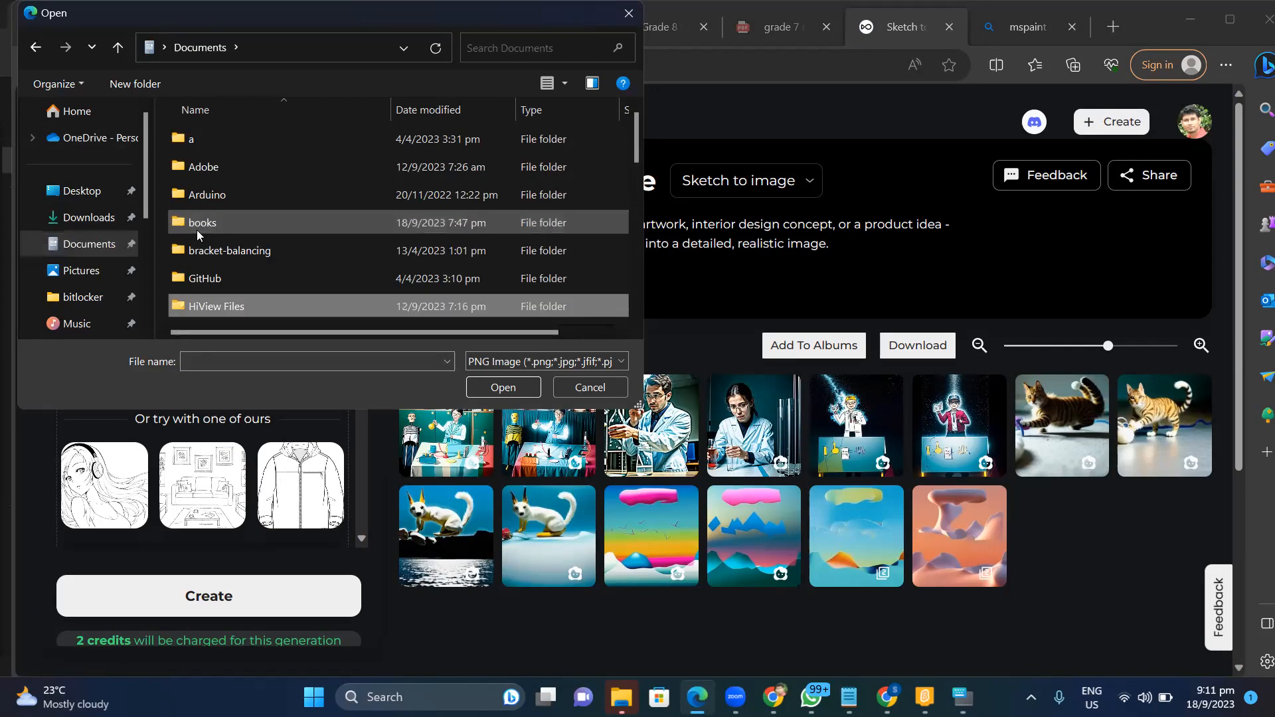
{"action": "key", "text": "h"}
{"action": "key", "text": "h"}
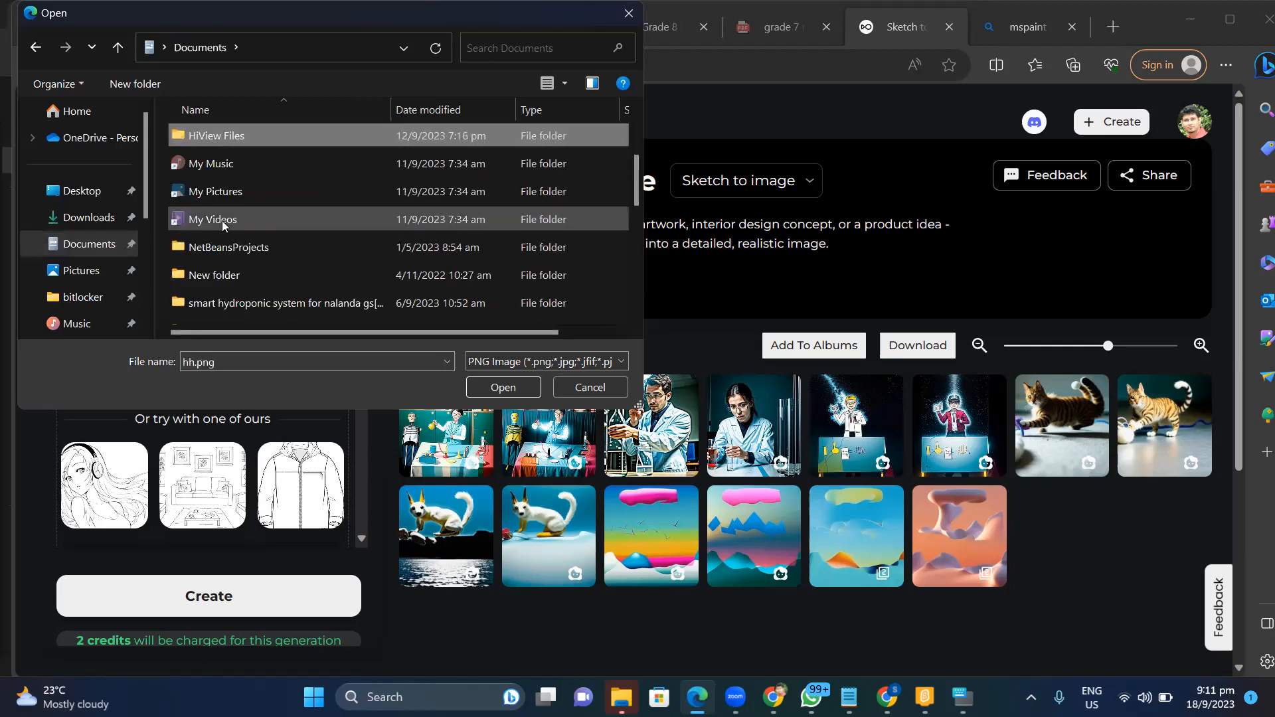
{"action": "key", "text": "h"}
{"action": "key", "text": "h"}
{"action": "key", "text": "h"}
{"action": "key", "text": "h"}
{"action": "key", "text": "h"}
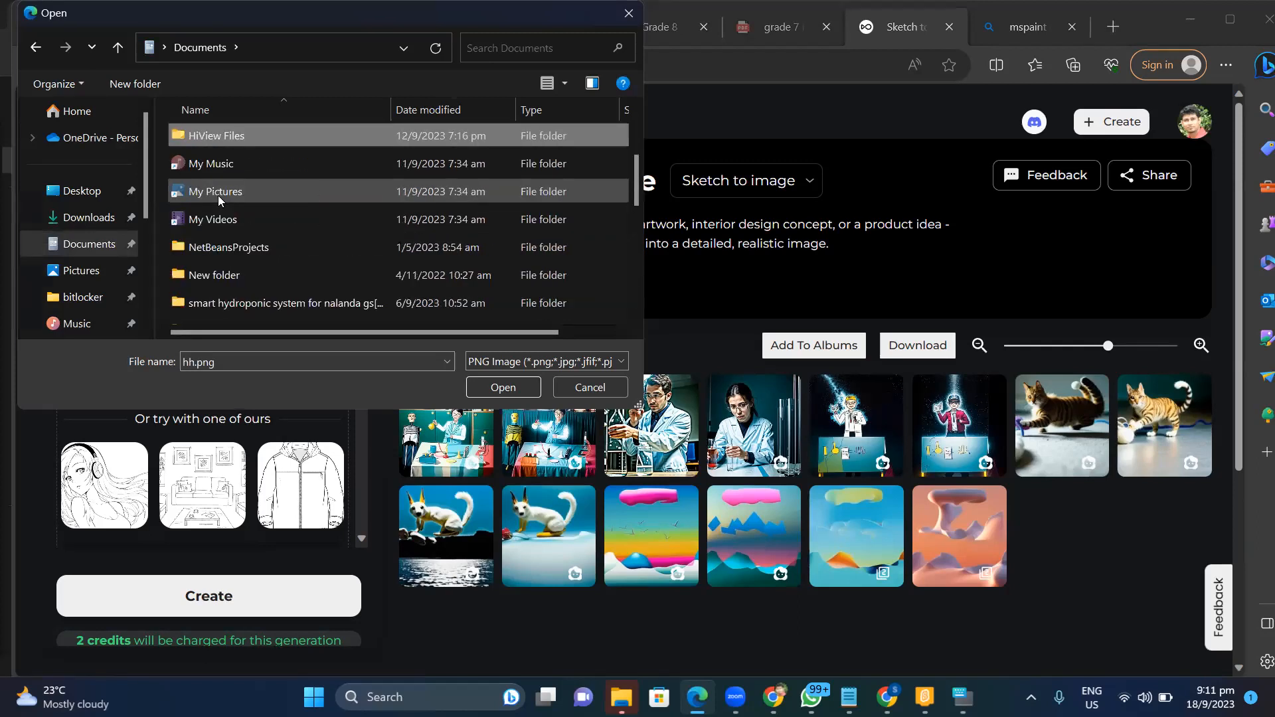
{"action": "left_click", "coordinate": [233, 135]}
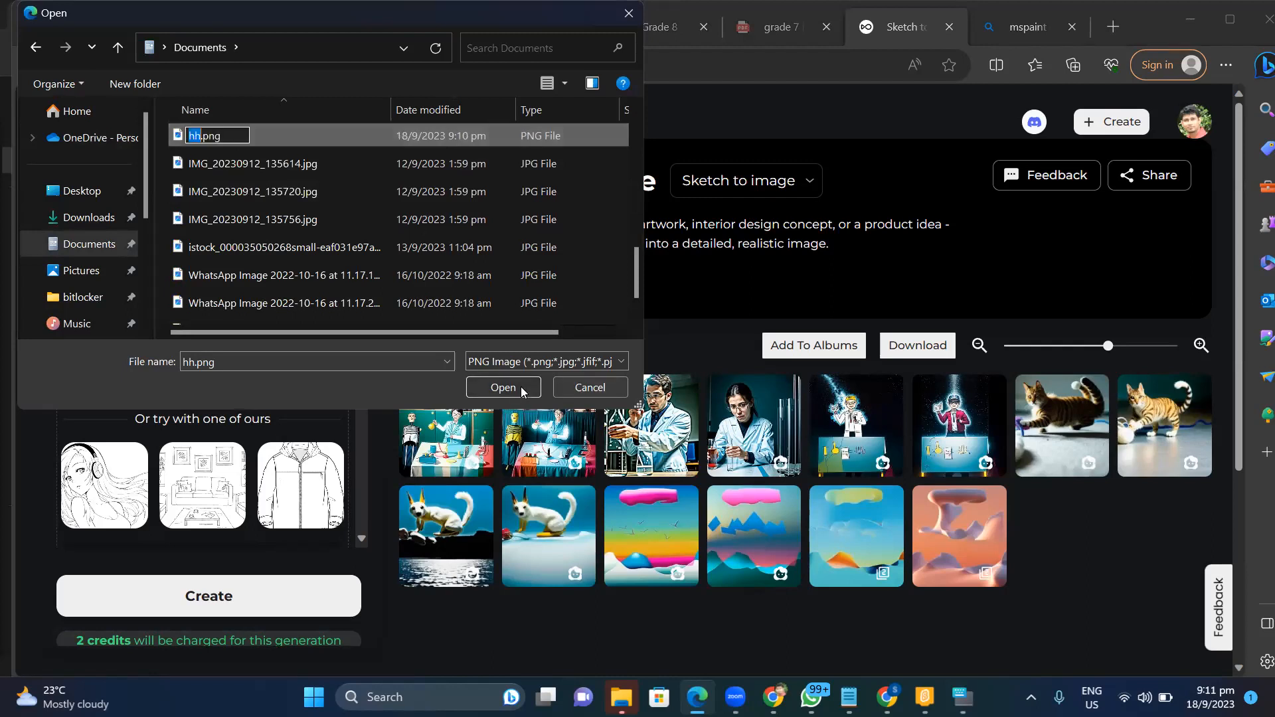
{"action": "left_click", "coordinate": [285, 191]}
{"action": "left_click", "coordinate": [231, 134]}
{"action": "left_click", "coordinate": [523, 387]}
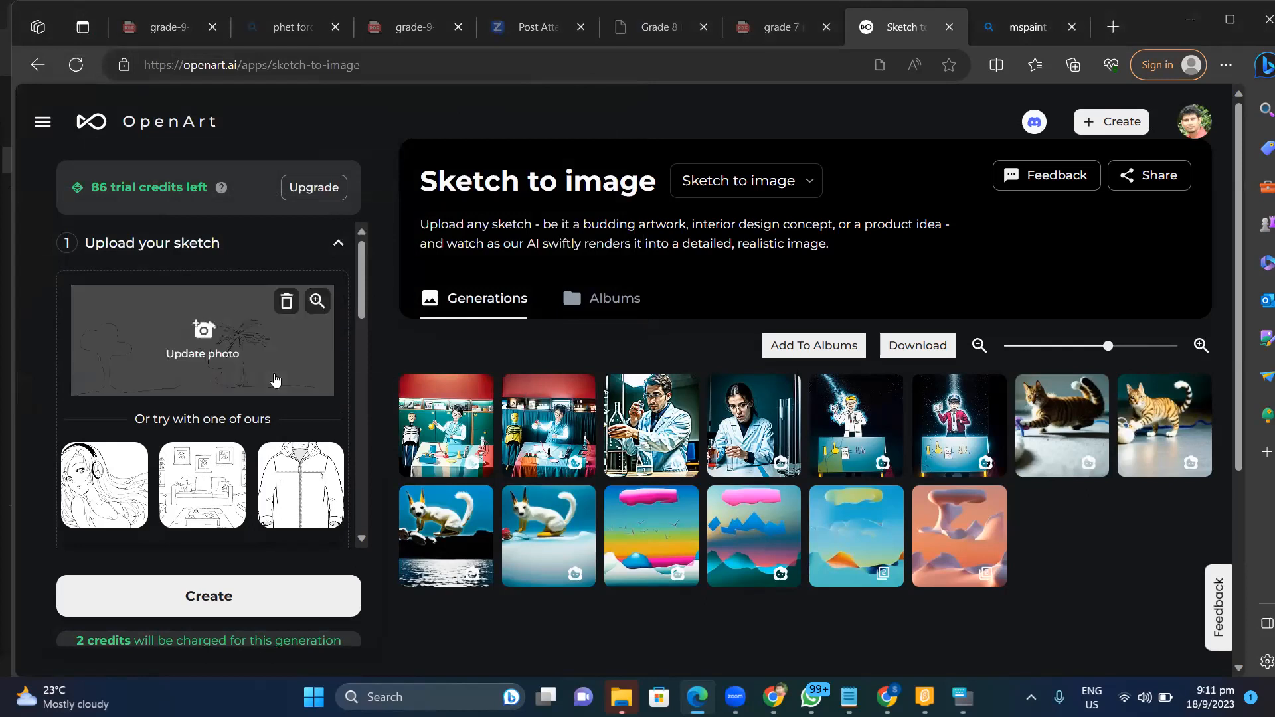
Choose the Photorealistic style and generate images from the uploaded sketch, submitting the request a second time.
{"action": "scroll", "coordinate": [207, 329], "scroll_direction": "down", "scroll_amount": 2}
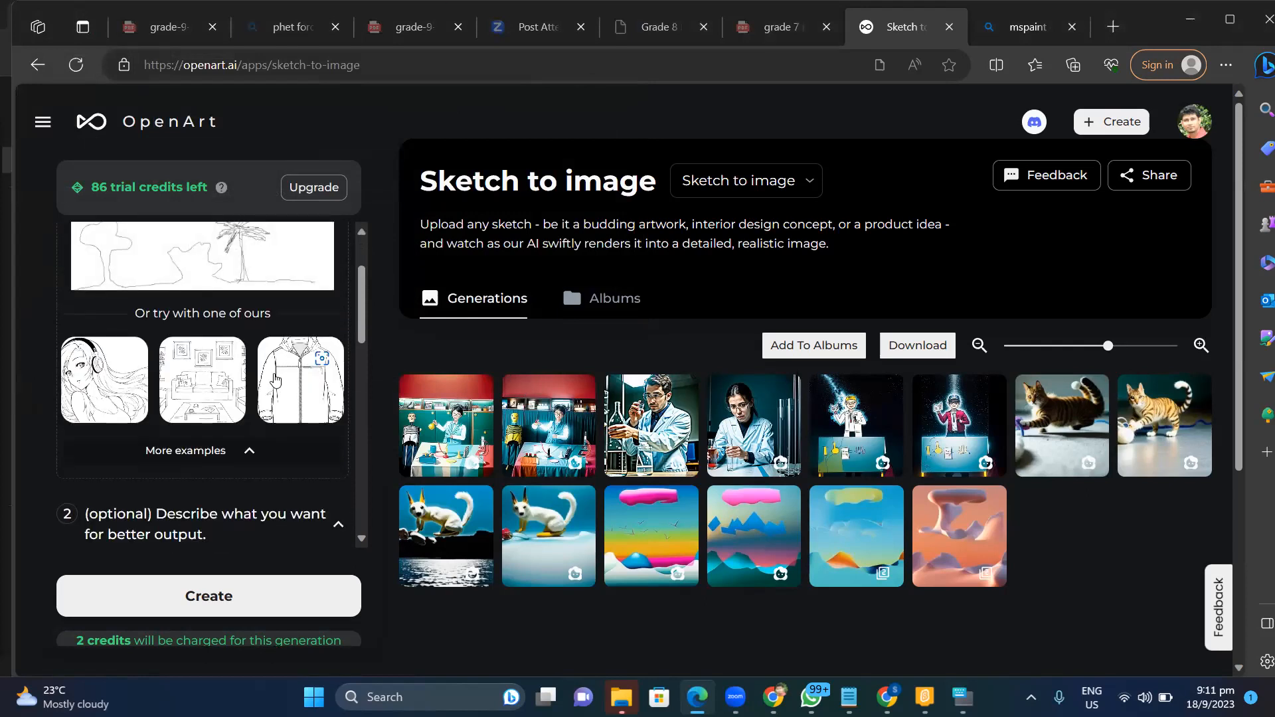
{"action": "scroll", "coordinate": [276, 380], "scroll_direction": "down", "scroll_amount": 8}
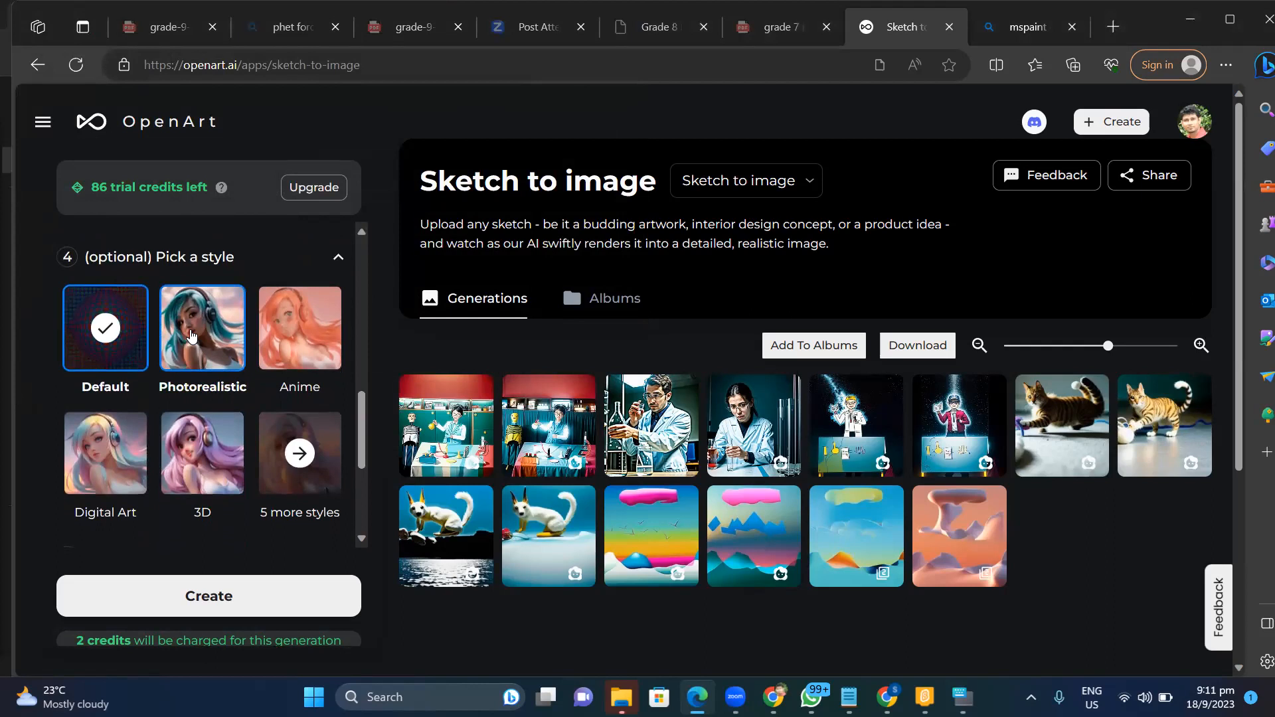
{"action": "left_click", "coordinate": [192, 335]}
{"action": "left_click", "coordinate": [259, 594]}
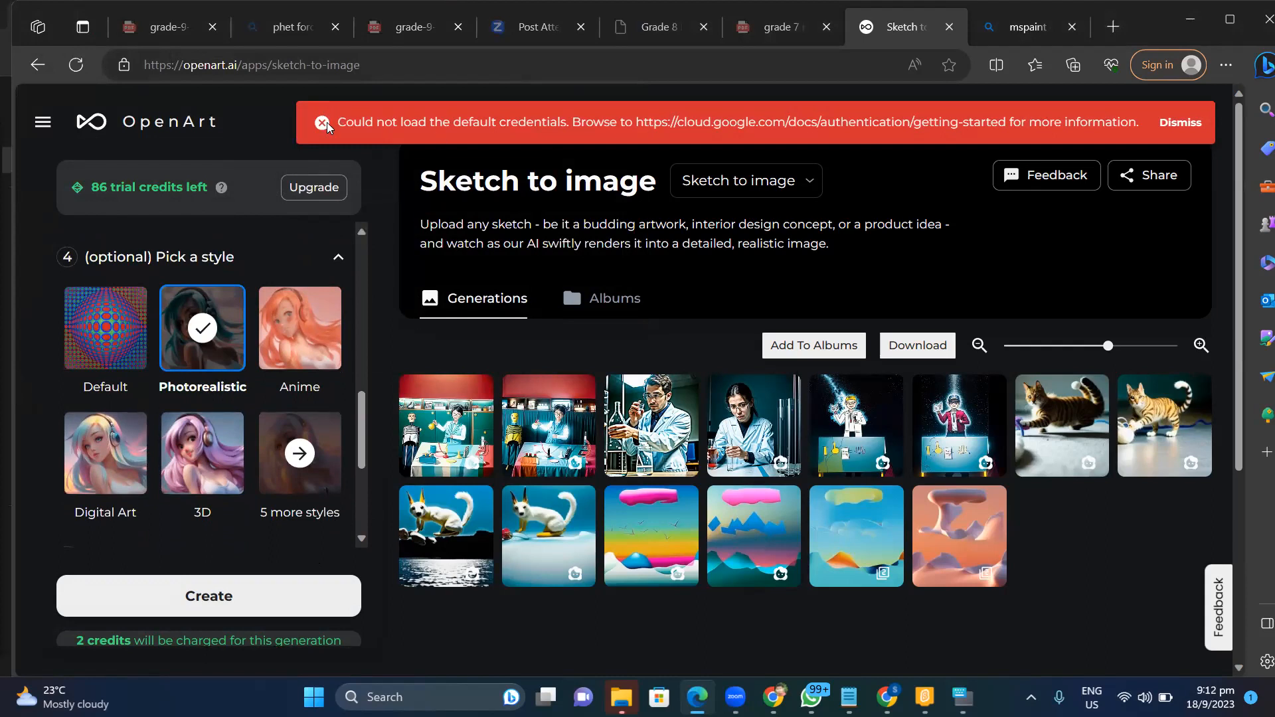
{"action": "left_click", "coordinate": [271, 596]}
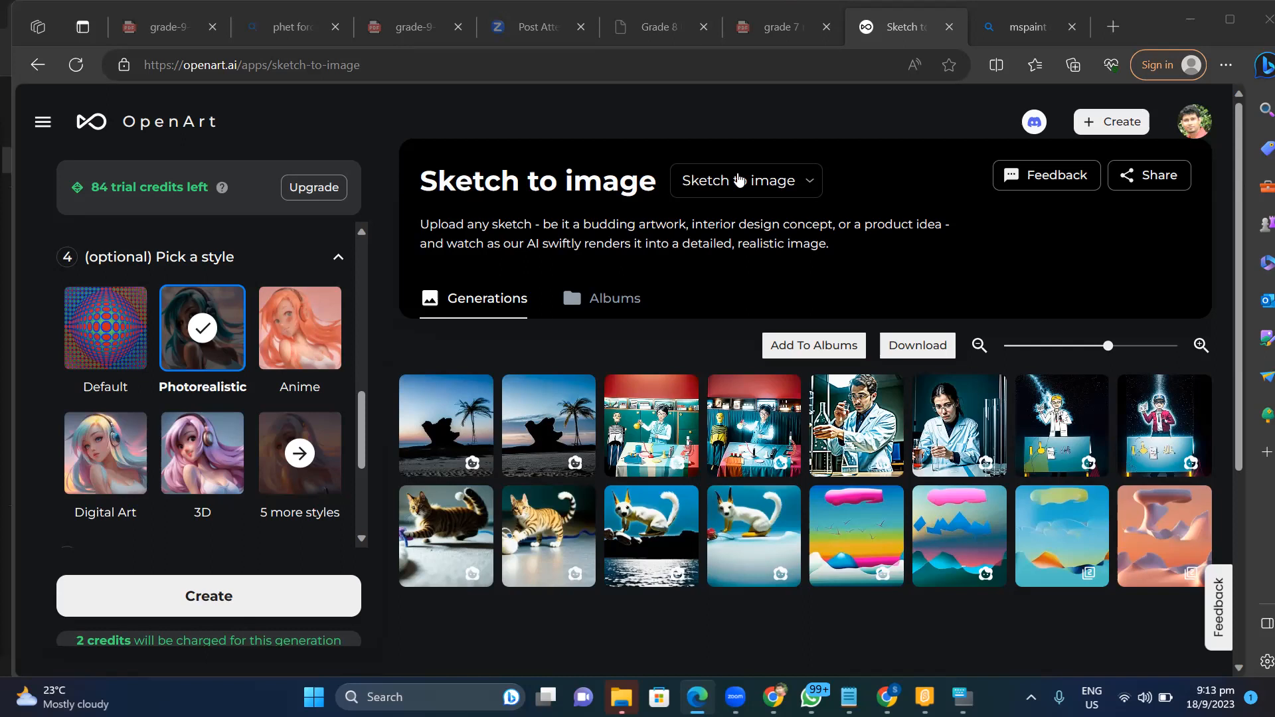
View the newly generated landscape images enlarged, browse between them and close the preview.
{"action": "mouse_move", "coordinate": [457, 449]}
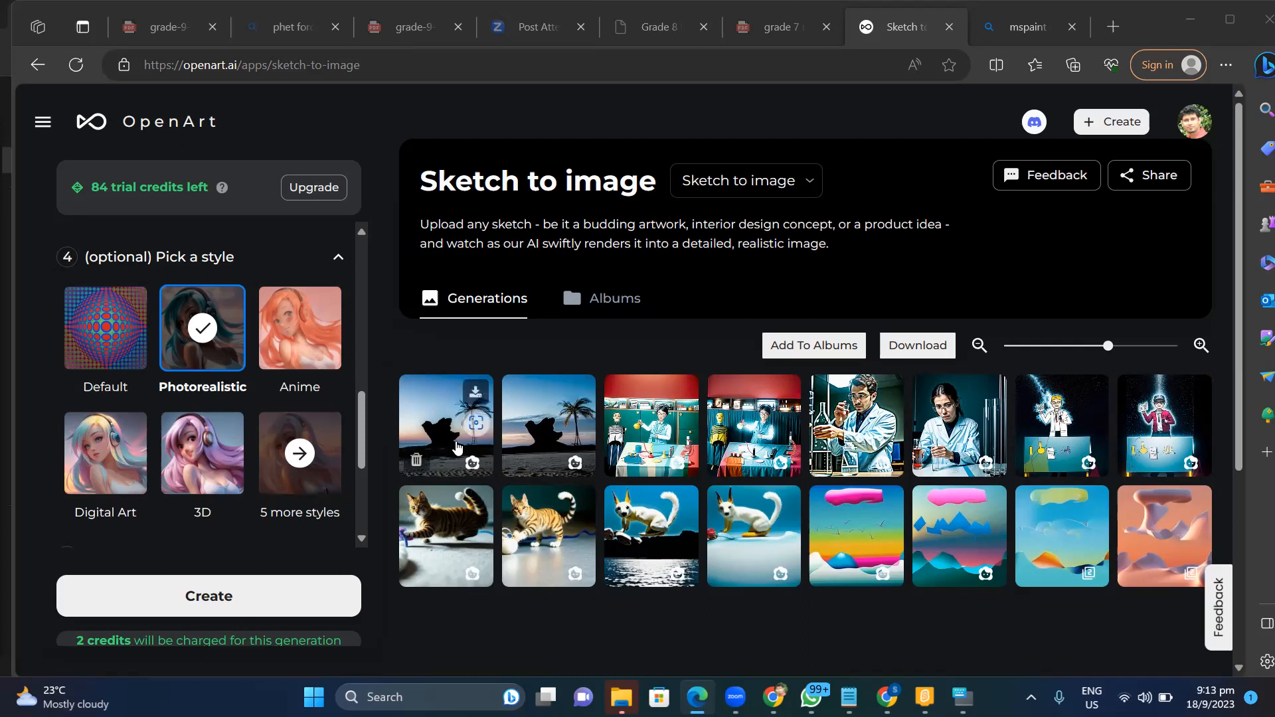
{"action": "left_click", "coordinate": [439, 432]}
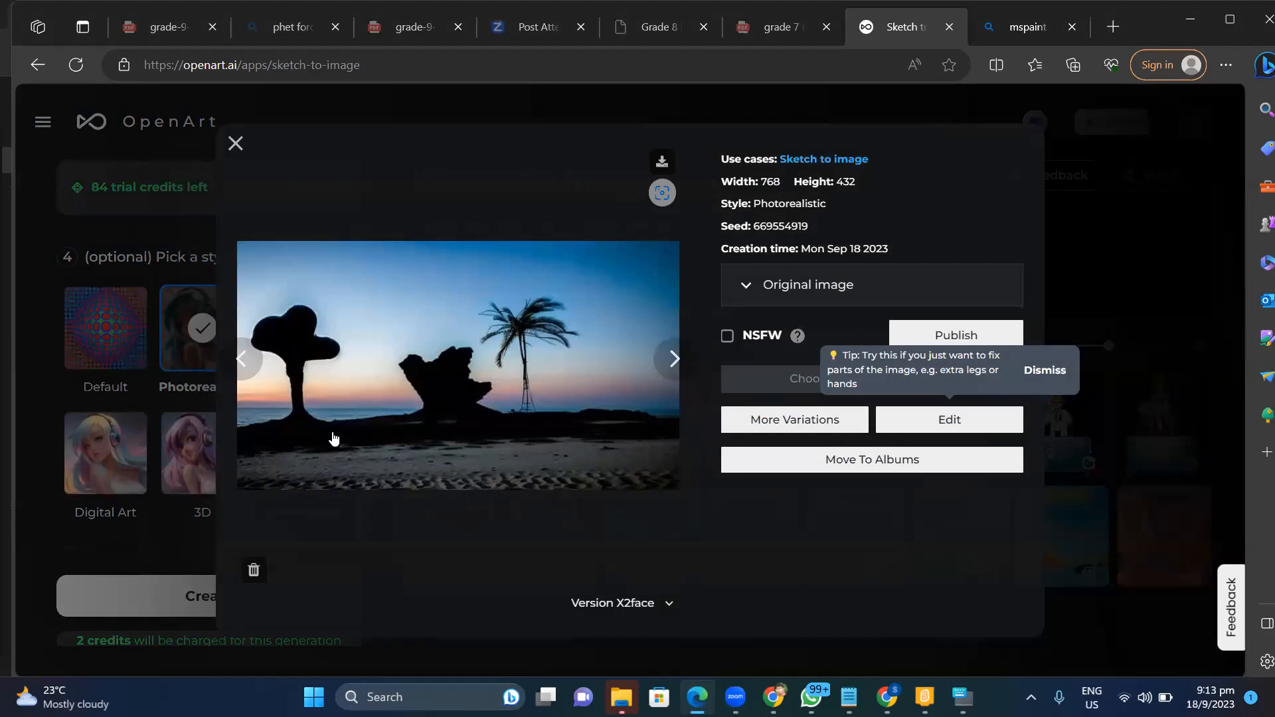
{"action": "left_click", "coordinate": [673, 368]}
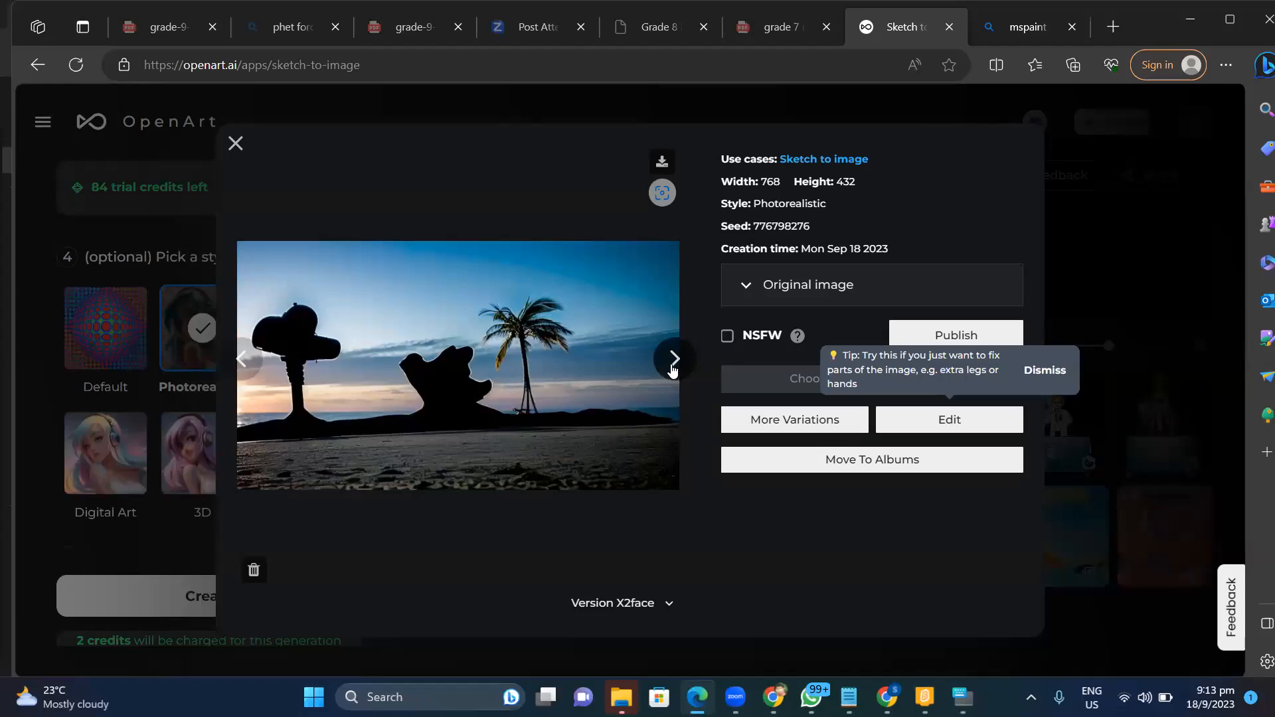
{"action": "left_click", "coordinate": [673, 369]}
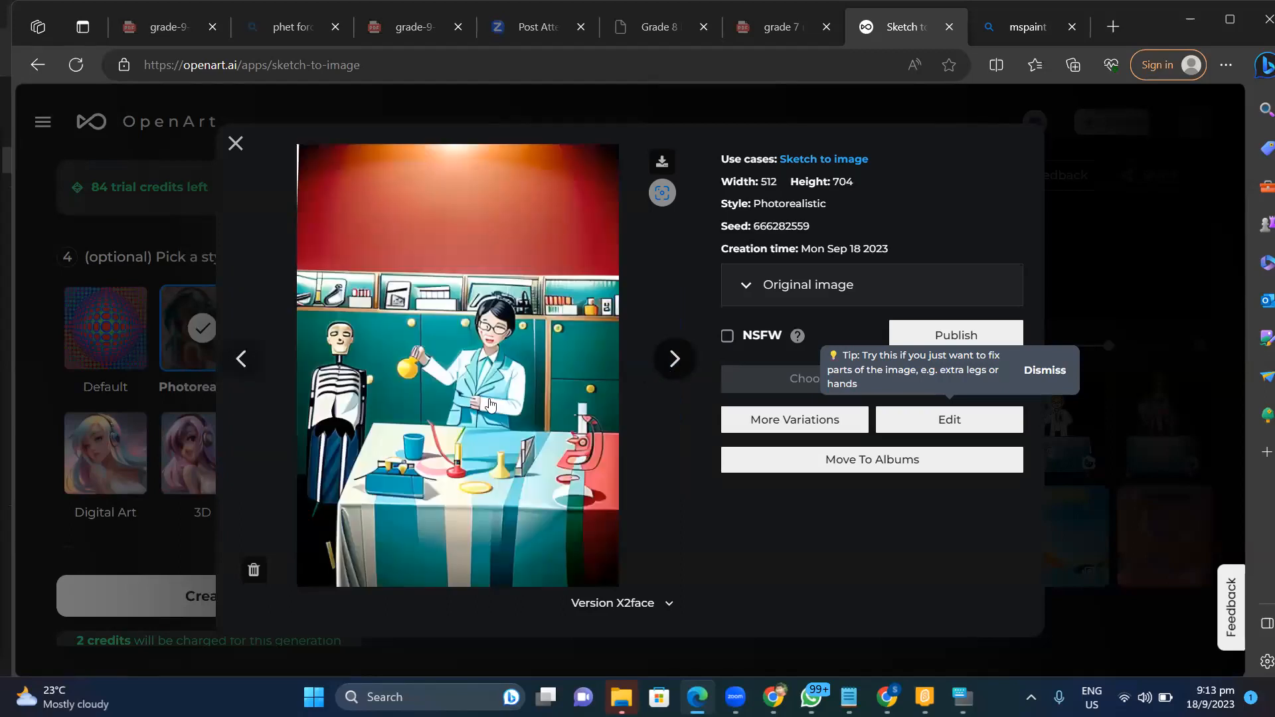
{"action": "left_click", "coordinate": [242, 362]}
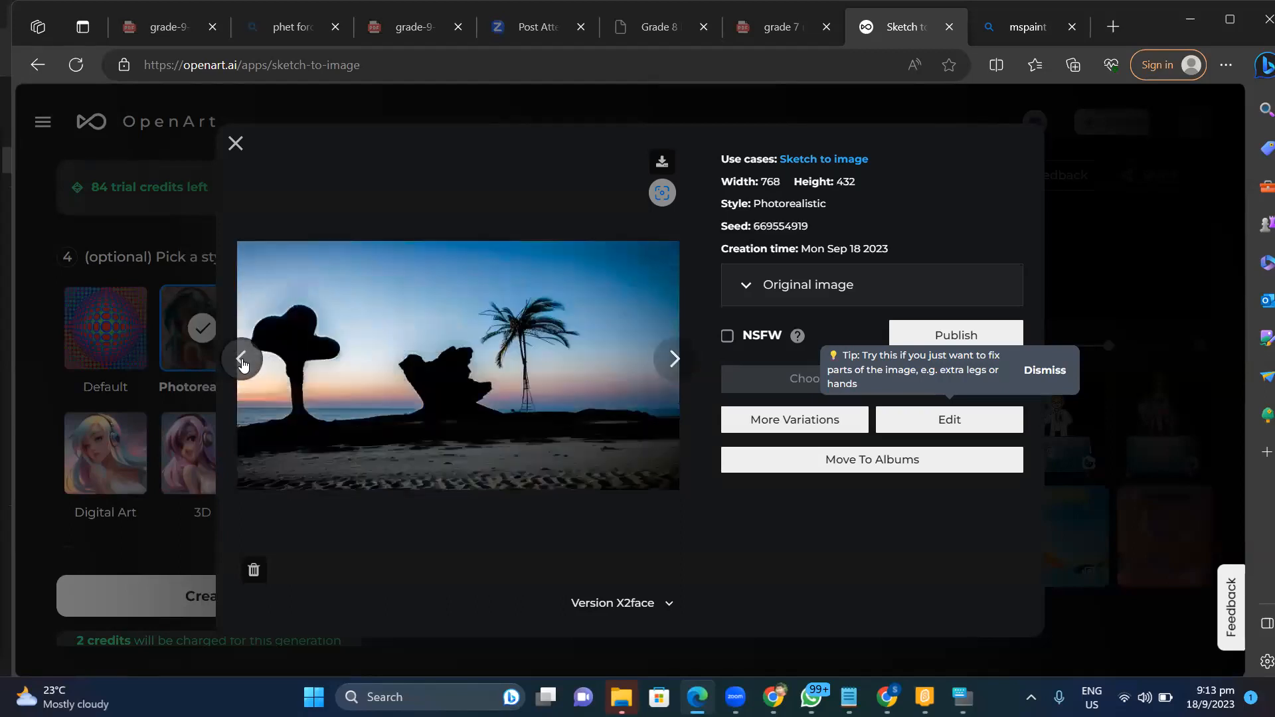
{"action": "left_click", "coordinate": [236, 143]}
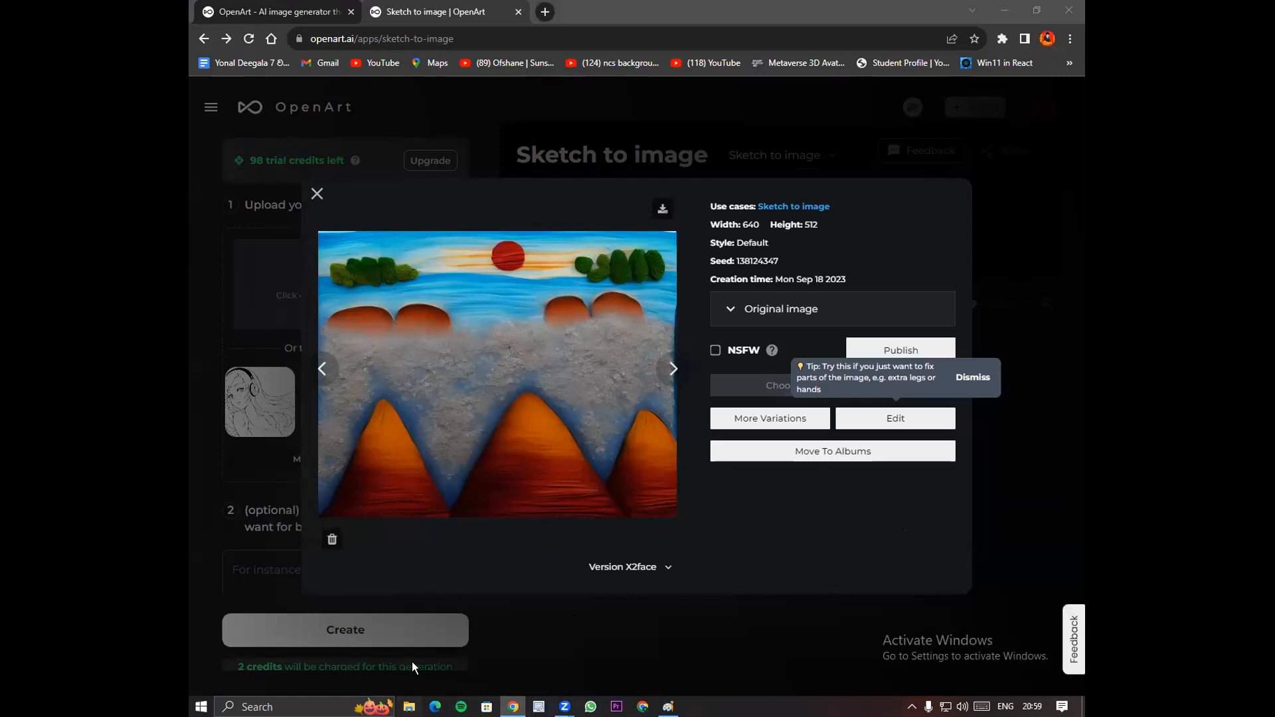
Close the generated image preview and open the sketch 69.png from the Downloads folder.
{"action": "left_click", "coordinate": [317, 194]}
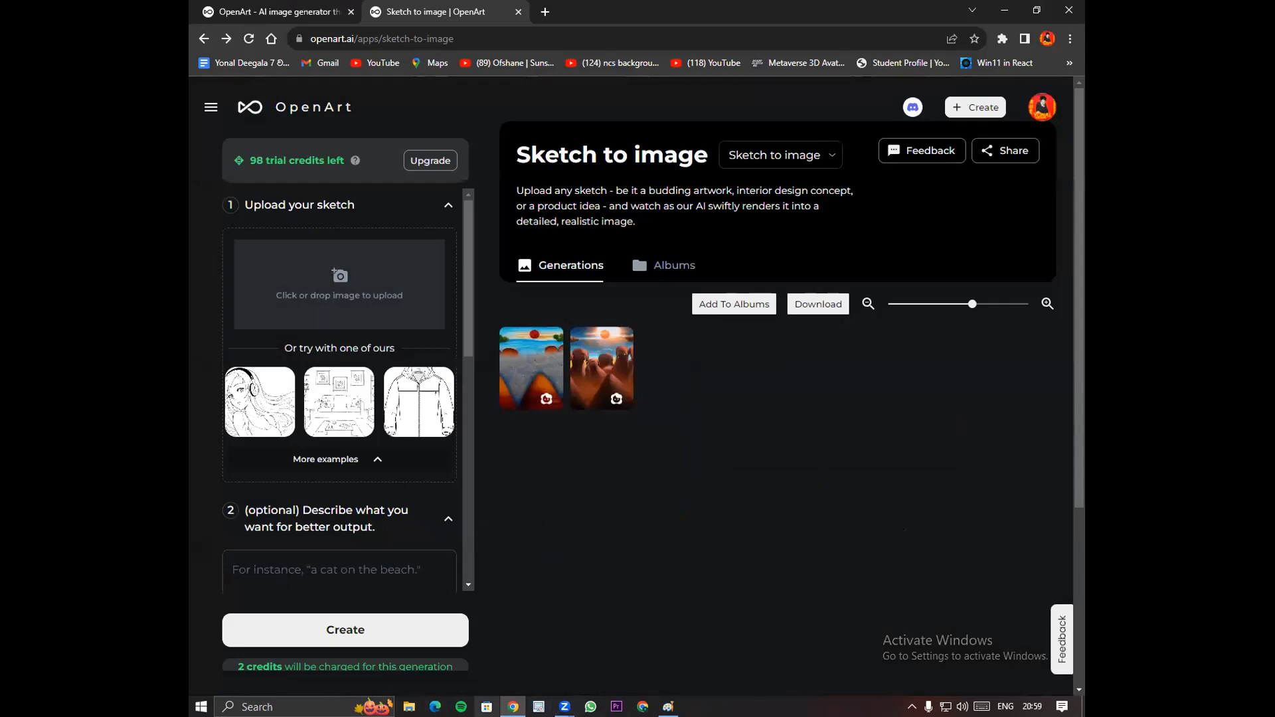
{"action": "left_click", "coordinate": [409, 707]}
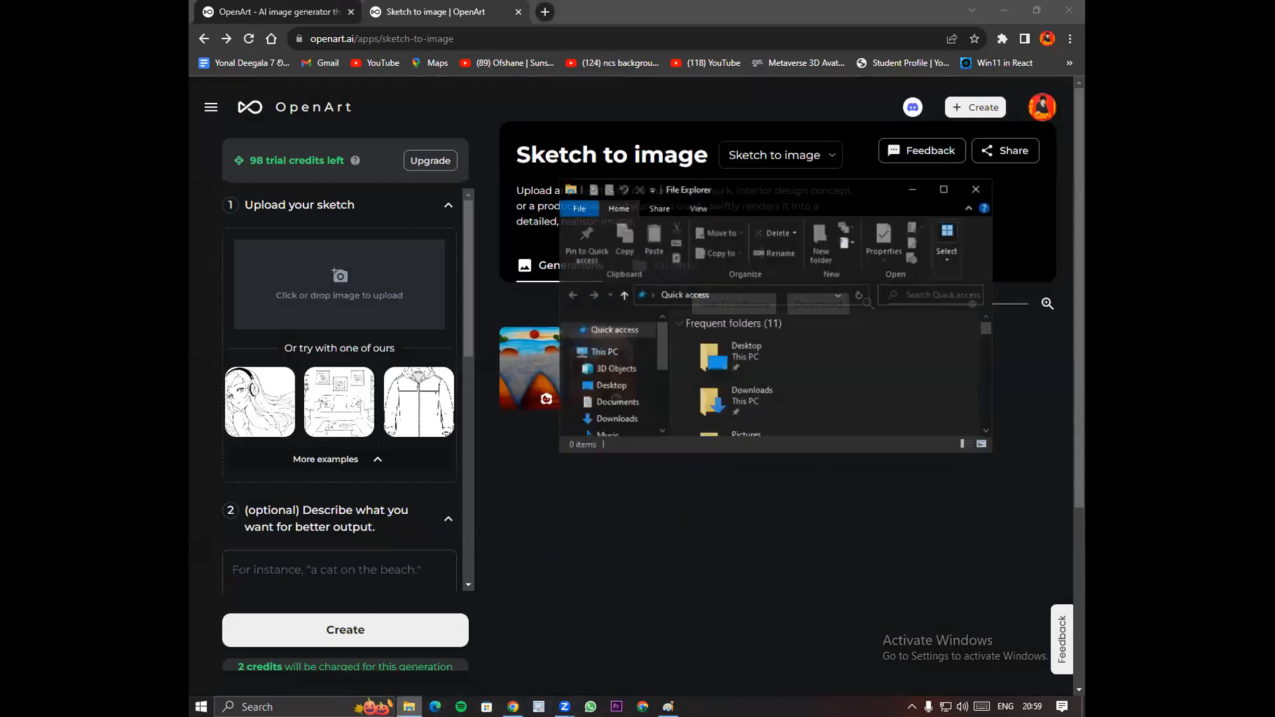
{"action": "left_click", "coordinate": [611, 418]}
{"action": "left_click", "coordinate": [711, 370]}
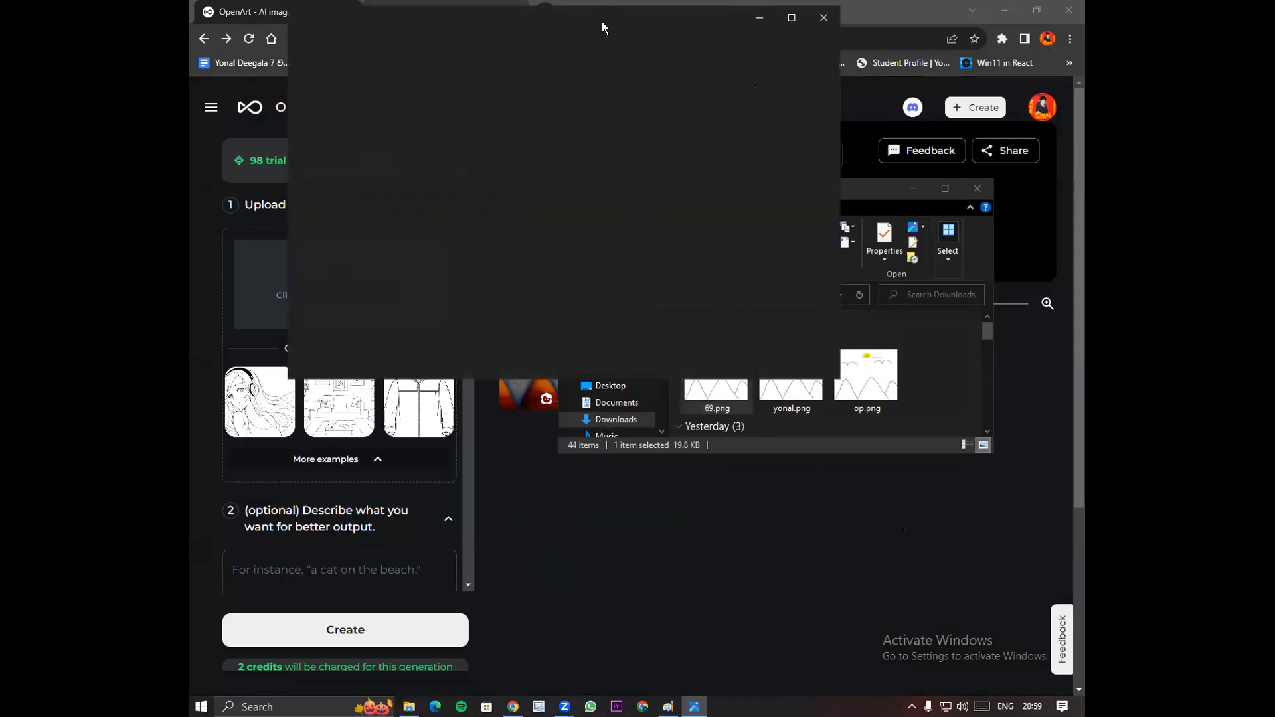
{"action": "left_click", "coordinate": [906, 190]}
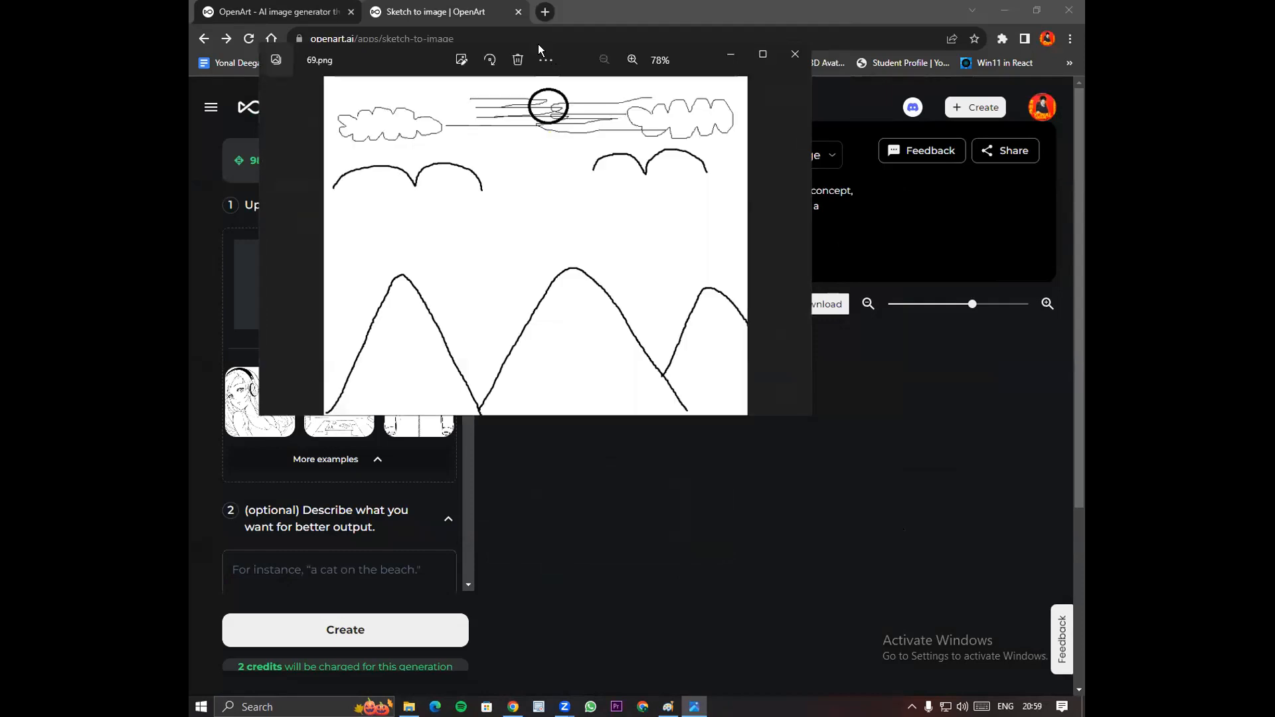
Compare the 69.png sketch with the OpenArt generations, minimize the sketch and enlarge the first generated landscape.
{"action": "left_click", "coordinate": [533, 38]}
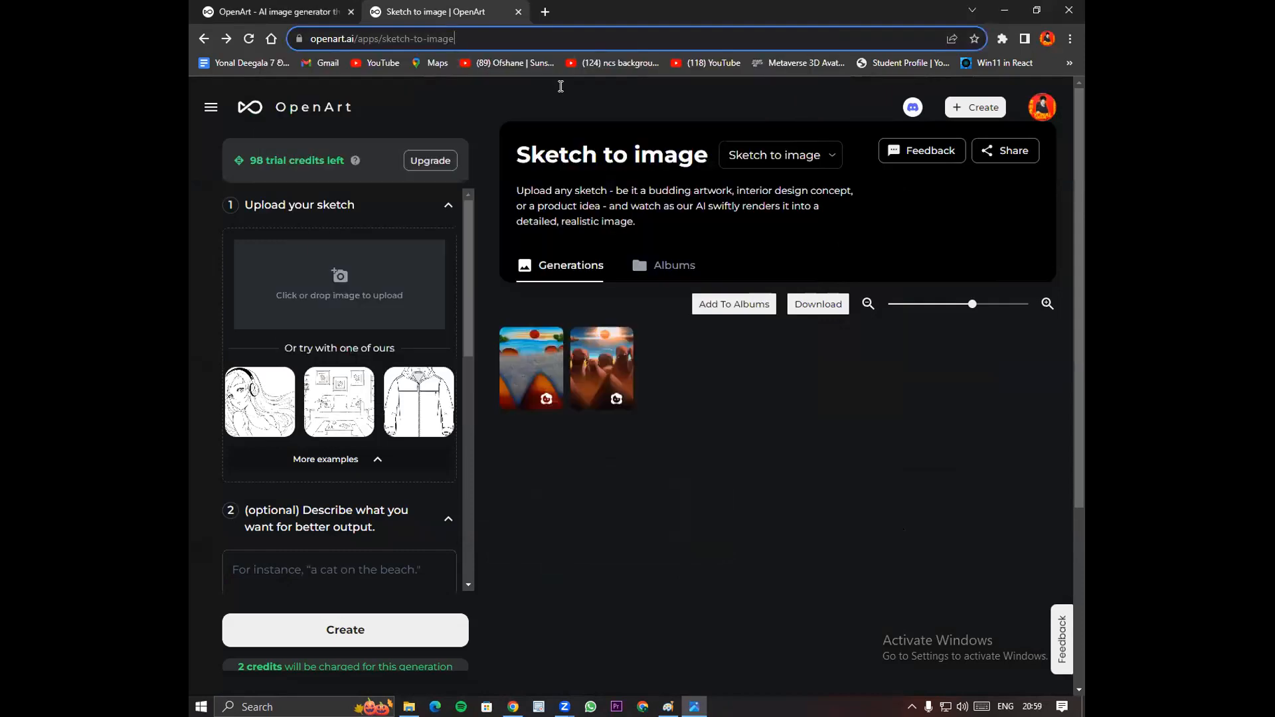
{"action": "scroll", "coordinate": [557, 450], "scroll_direction": "down", "scroll_amount": 1}
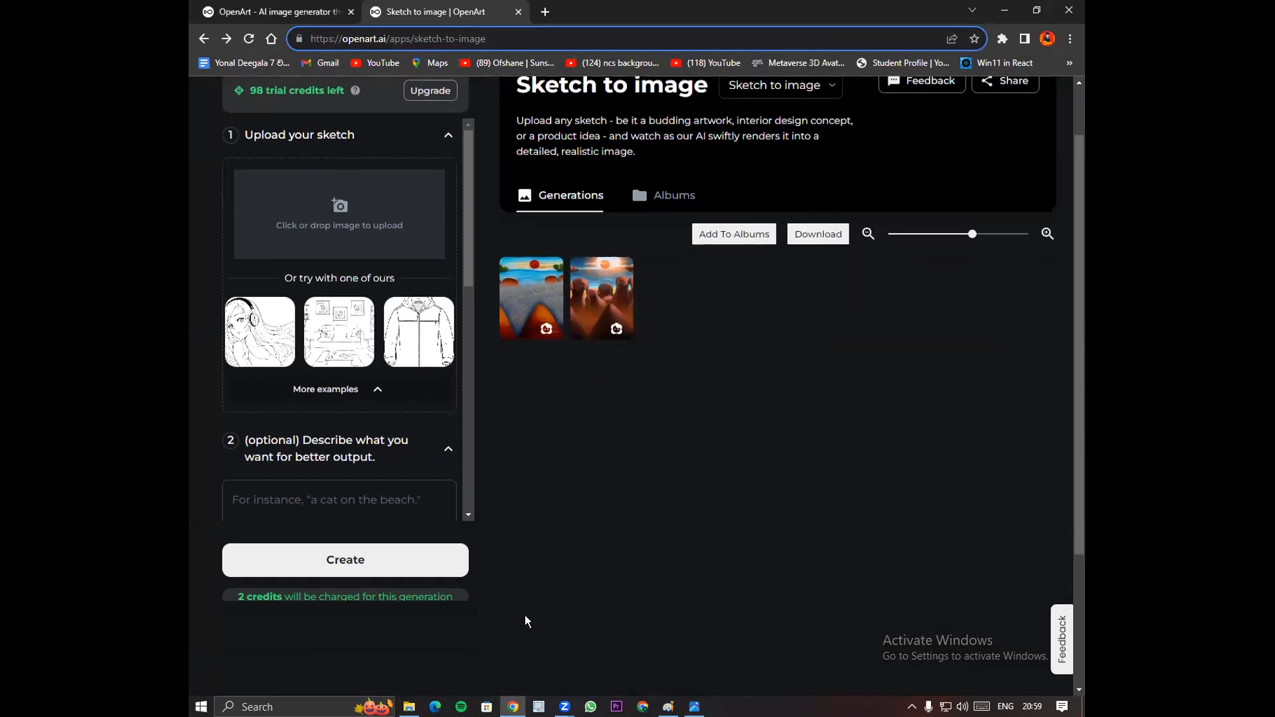
{"action": "key", "text": "alt+Tab"}
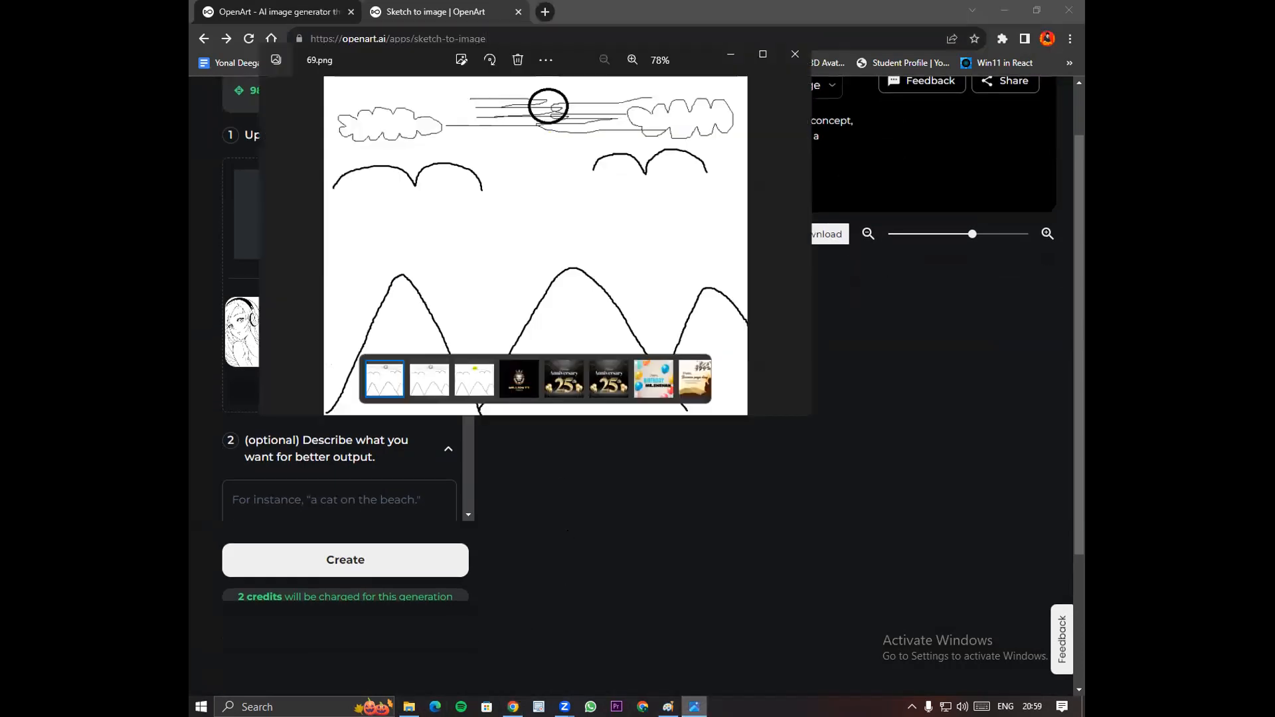
{"action": "scroll", "coordinate": [883, 405], "scroll_direction": "up", "scroll_amount": 1}
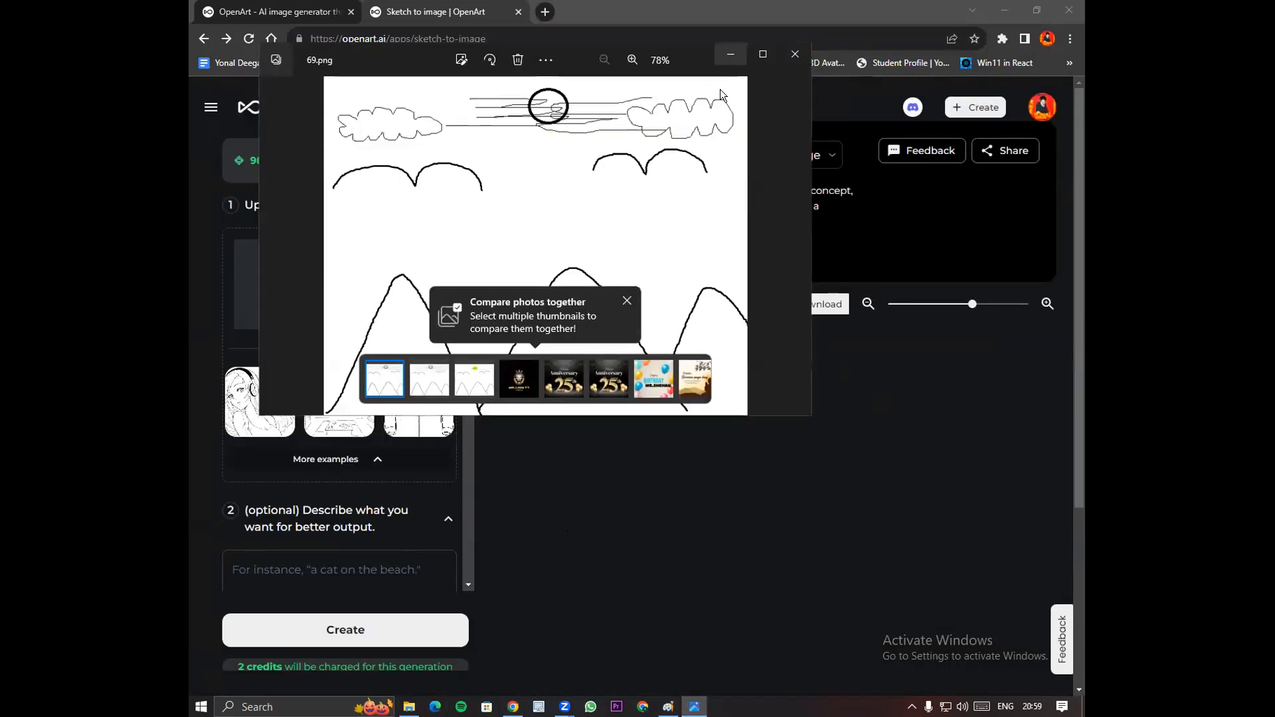
{"action": "left_click", "coordinate": [731, 54]}
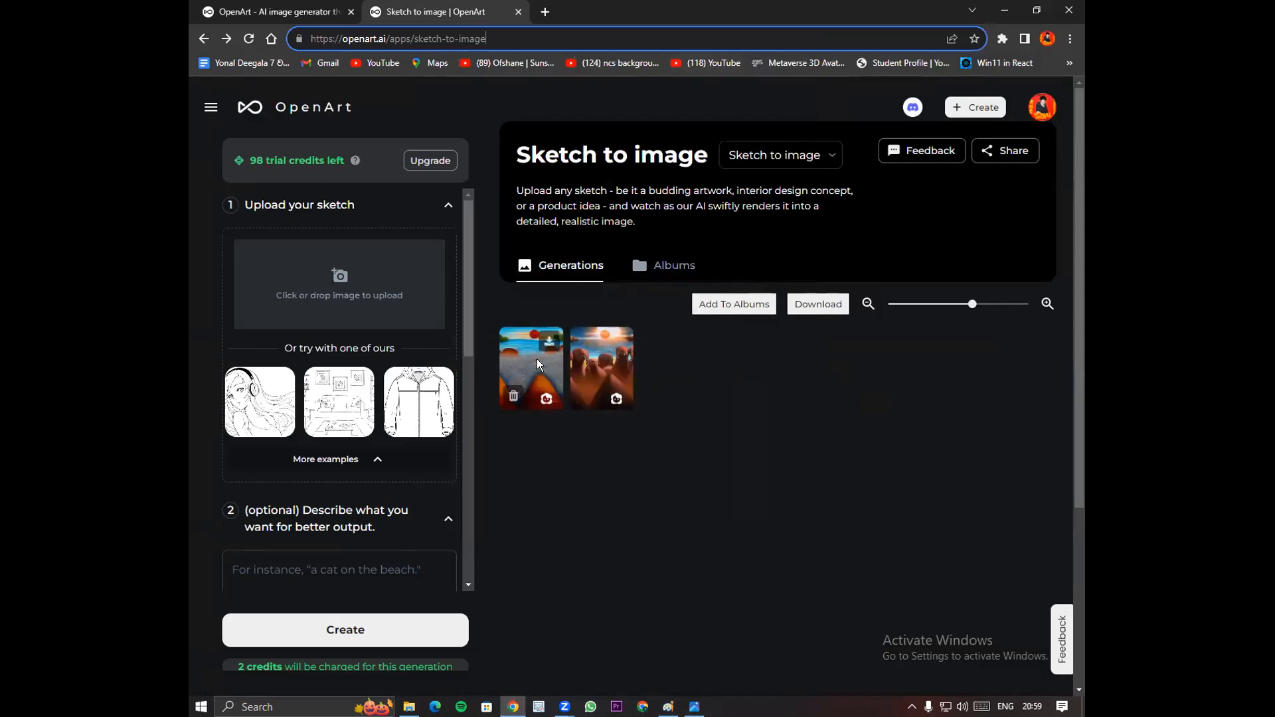
{"action": "left_click", "coordinate": [536, 358]}
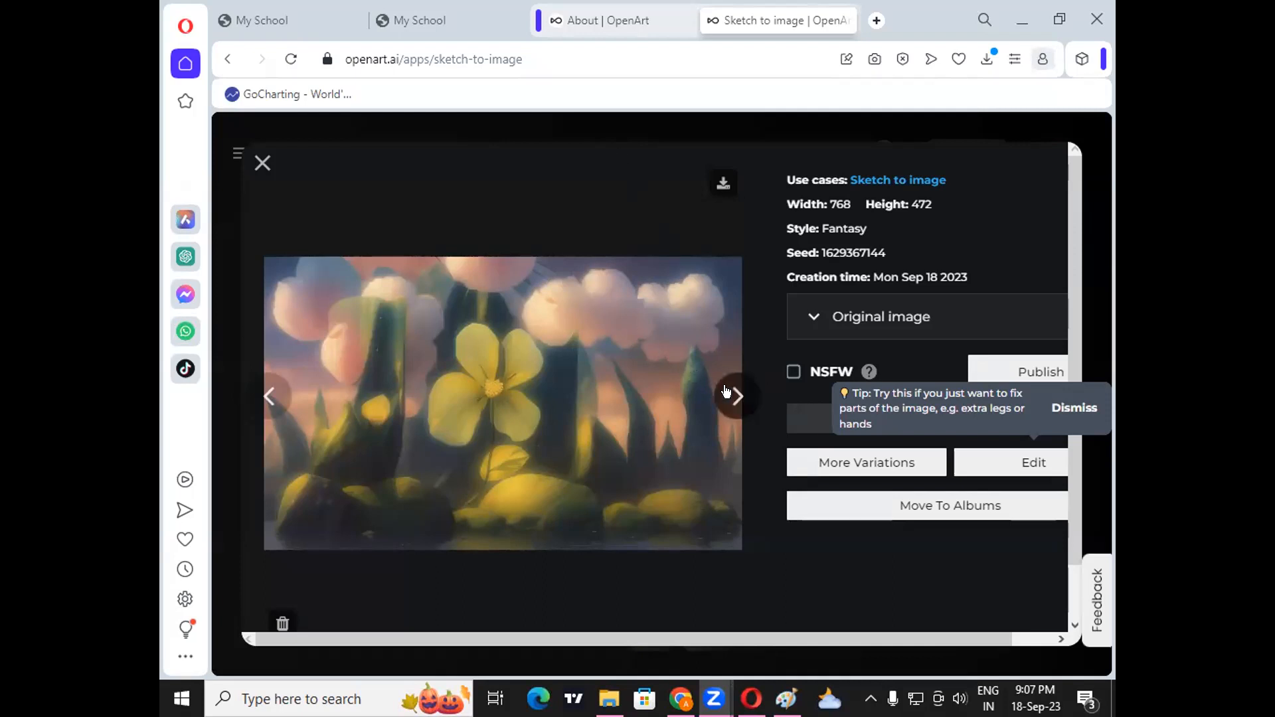
Browse between the two enlarged Fantasy-style flower images and close the preview.
{"action": "left_click", "coordinate": [728, 391]}
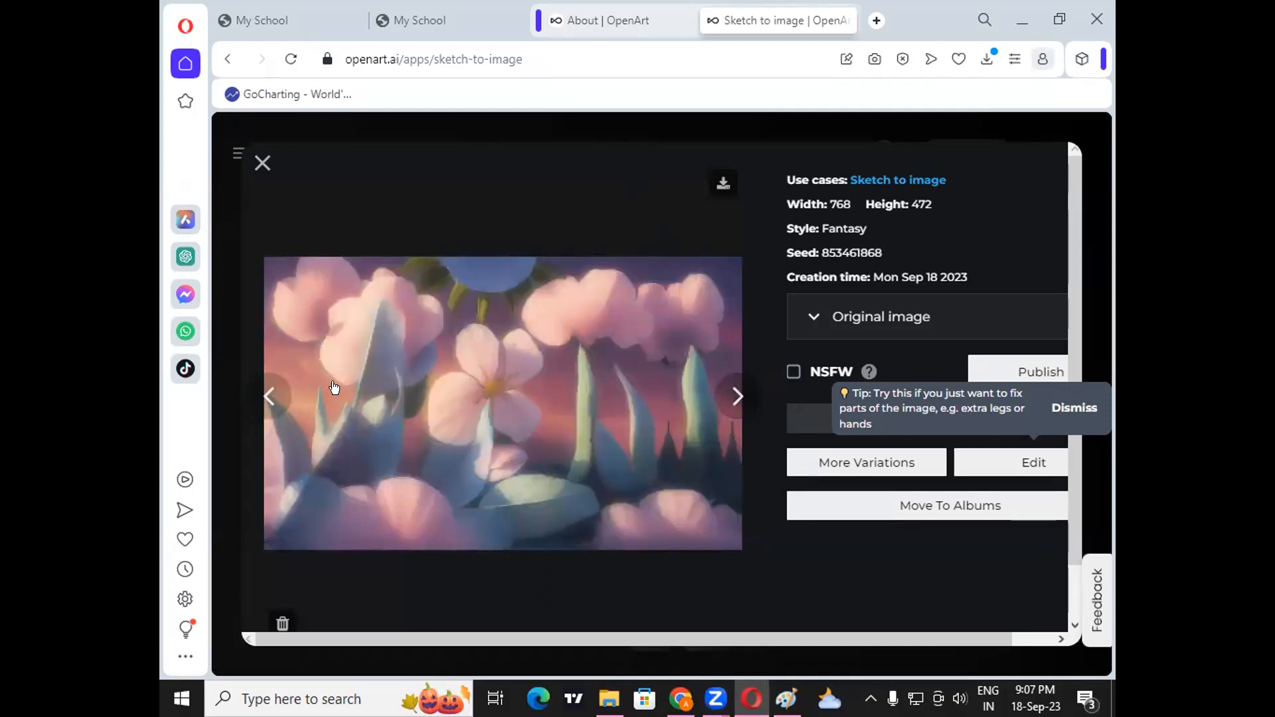
{"action": "left_click", "coordinate": [269, 397]}
{"action": "left_click", "coordinate": [263, 163]}
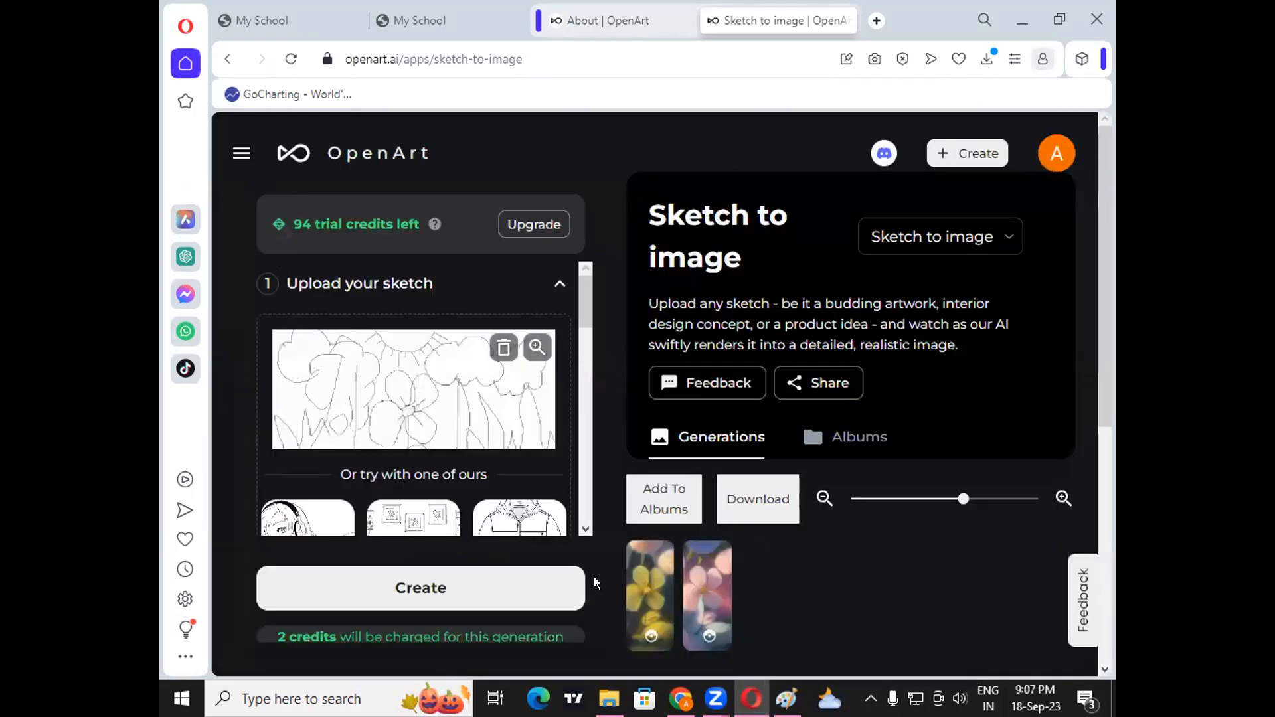
View the original flower sketch maximized in Paint, then minimize it to return to OpenArt.
{"action": "left_click", "coordinate": [786, 699]}
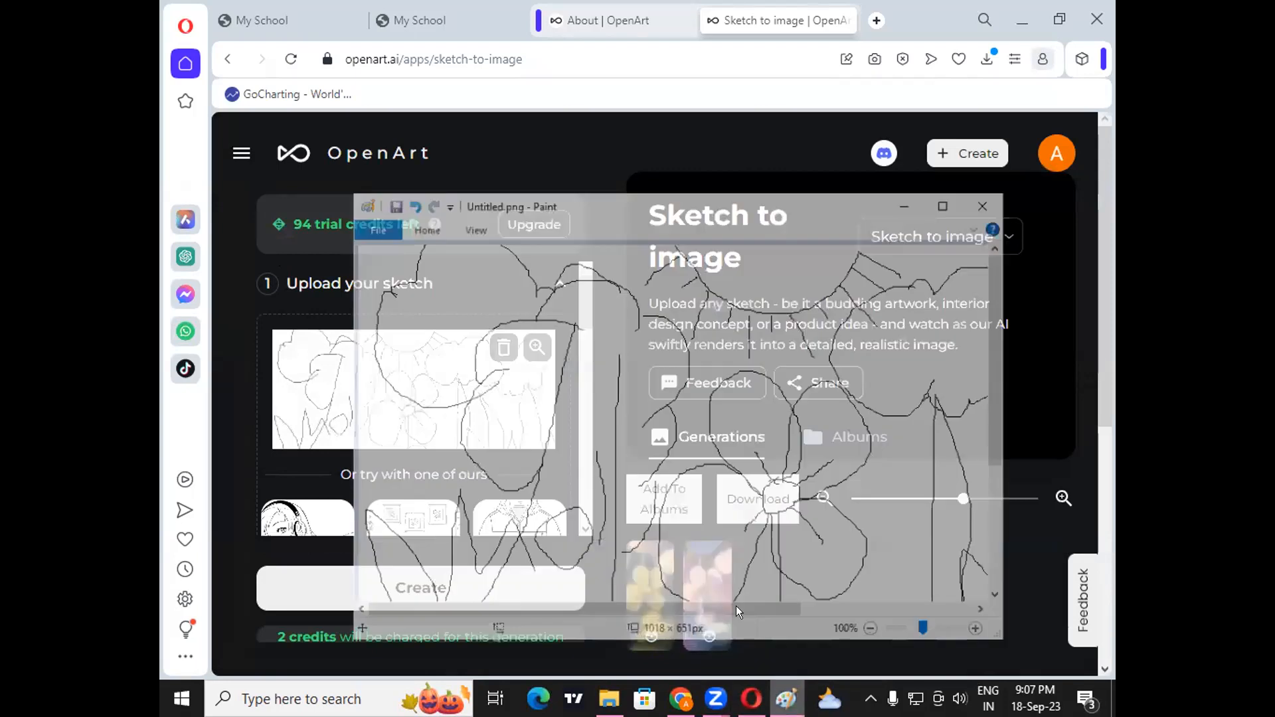
{"action": "left_click", "coordinate": [950, 161]}
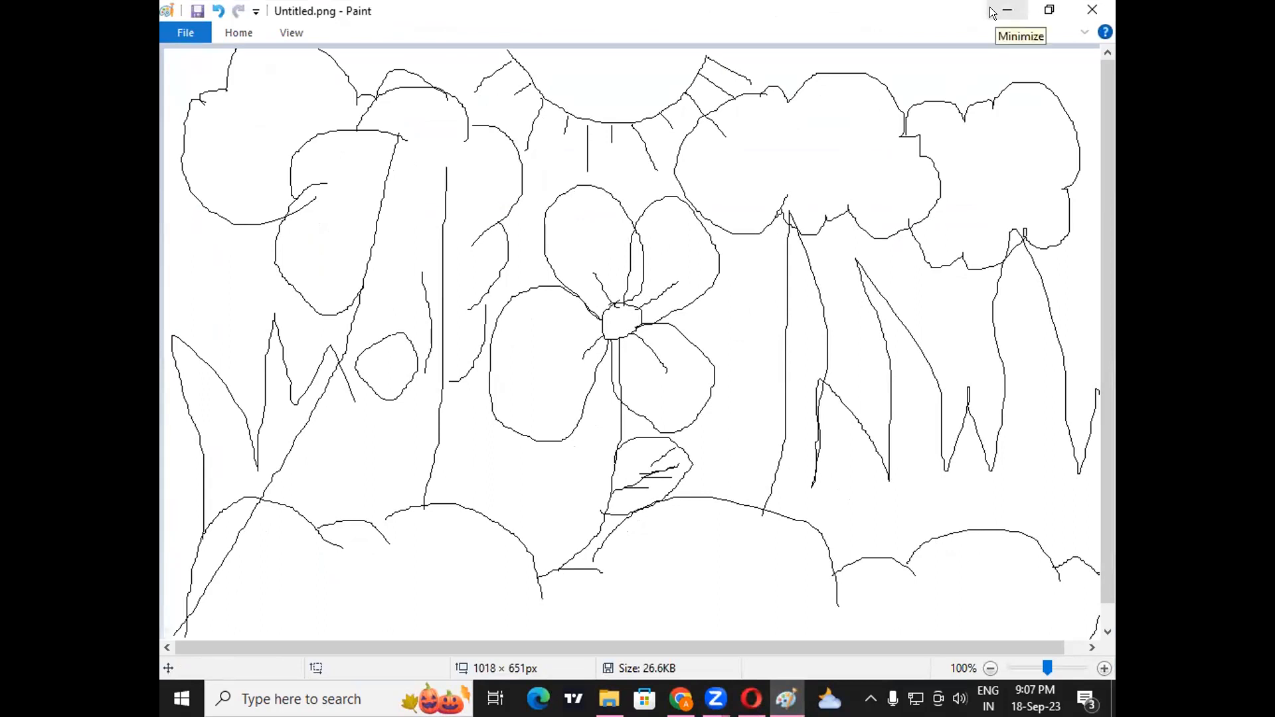
{"action": "left_click", "coordinate": [1007, 11]}
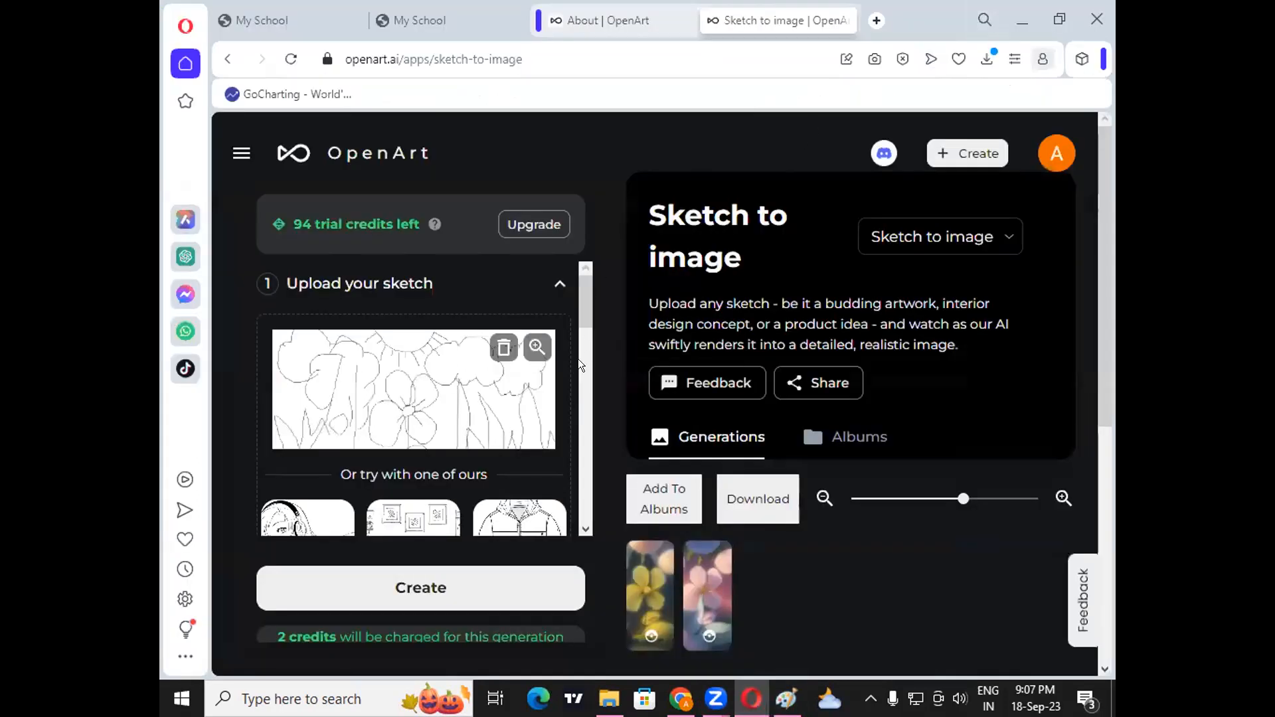
Enlarge the generated yellow flower image and download it.
{"action": "mouse_move", "coordinate": [640, 584]}
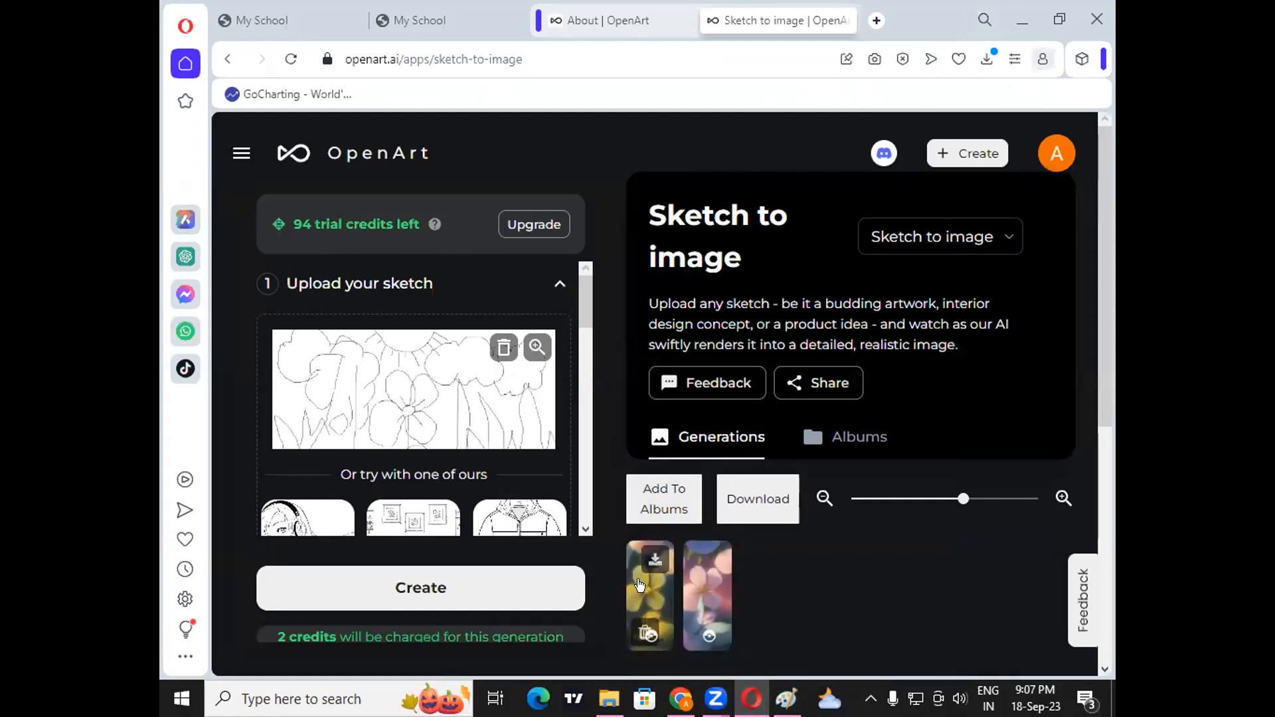
{"action": "left_click", "coordinate": [640, 584]}
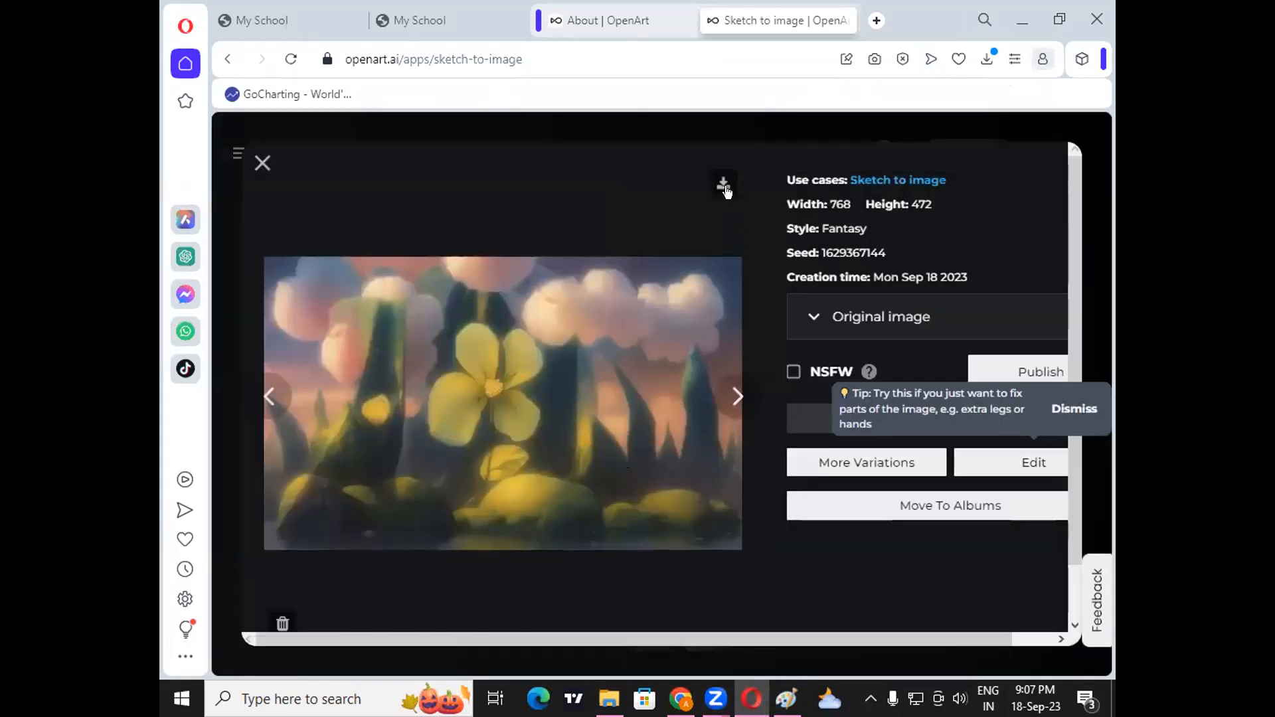
{"action": "left_click", "coordinate": [724, 181]}
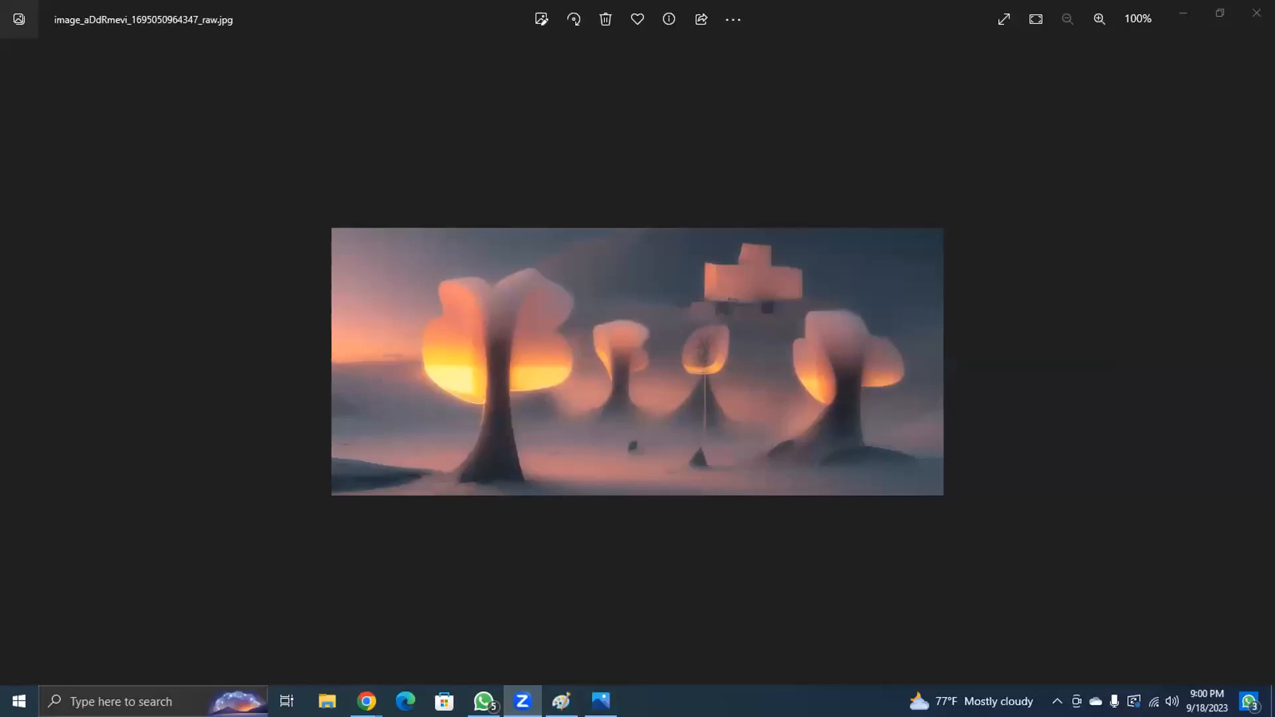
Open the sketch Made it with.png, close the File Explorer window and maximize the sketch.
{"action": "double_click", "coordinate": [537, 297]}
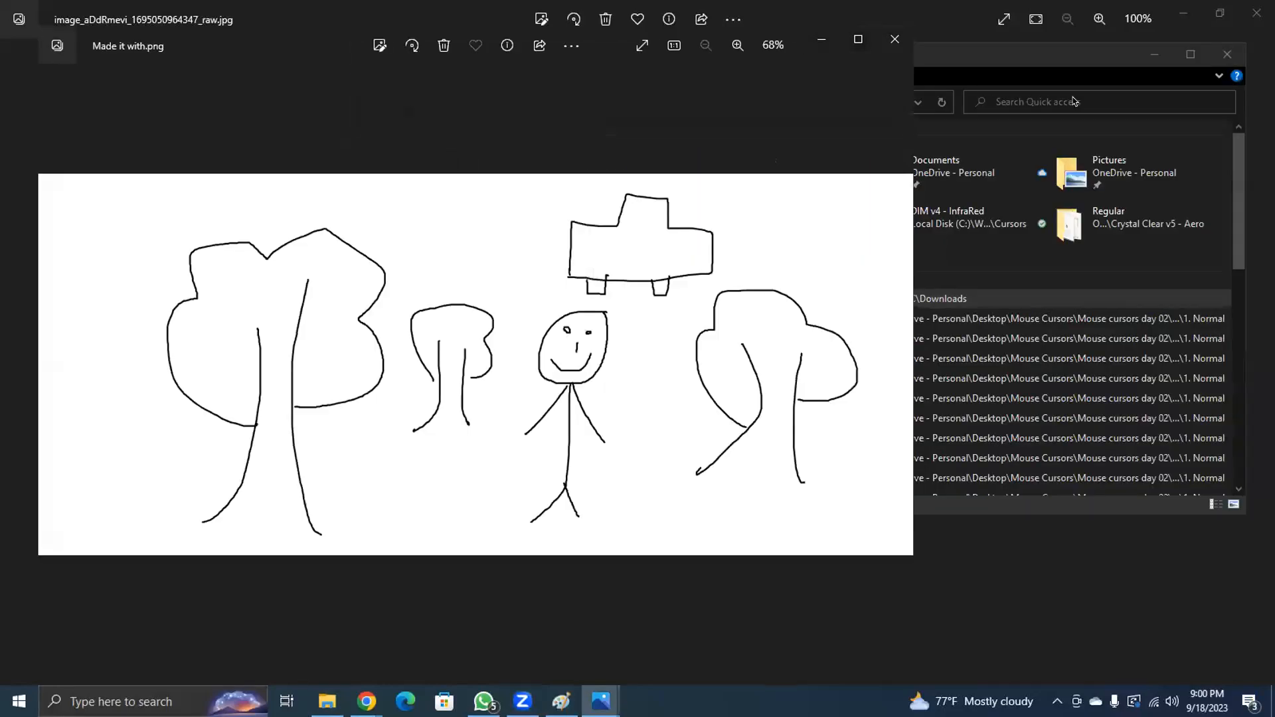
{"action": "left_click", "coordinate": [1225, 54]}
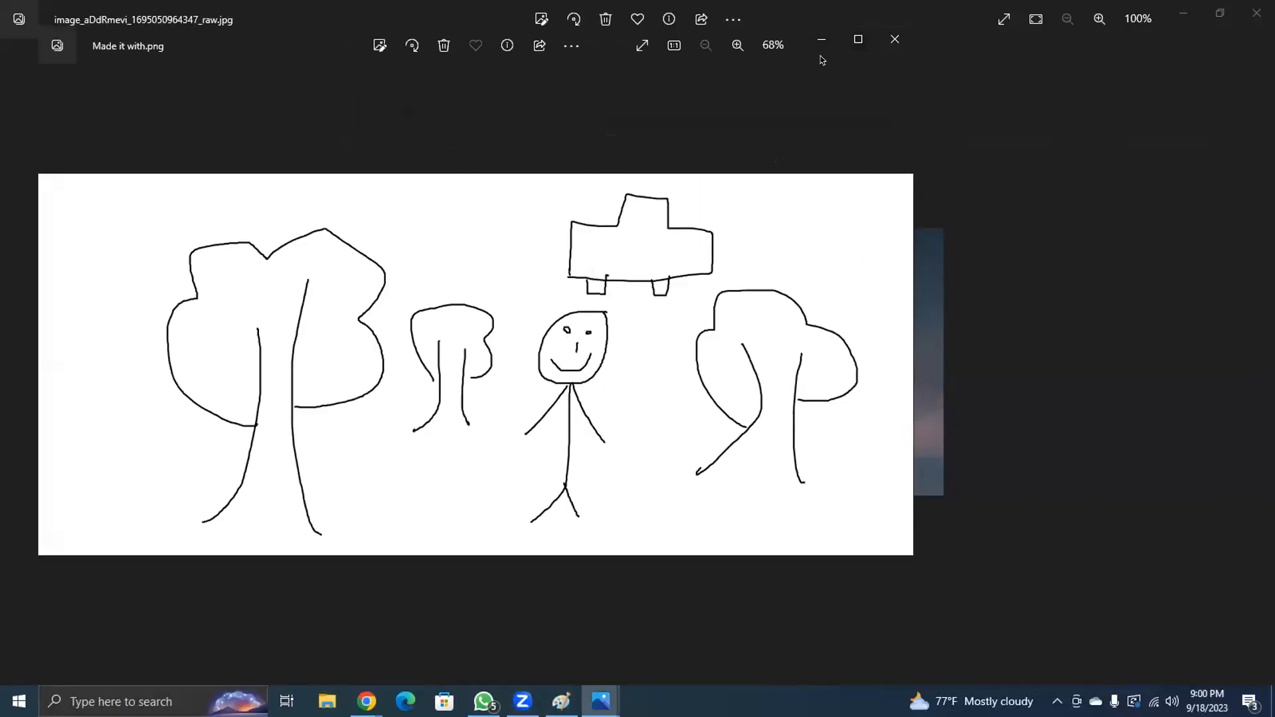
{"action": "left_click", "coordinate": [857, 39]}
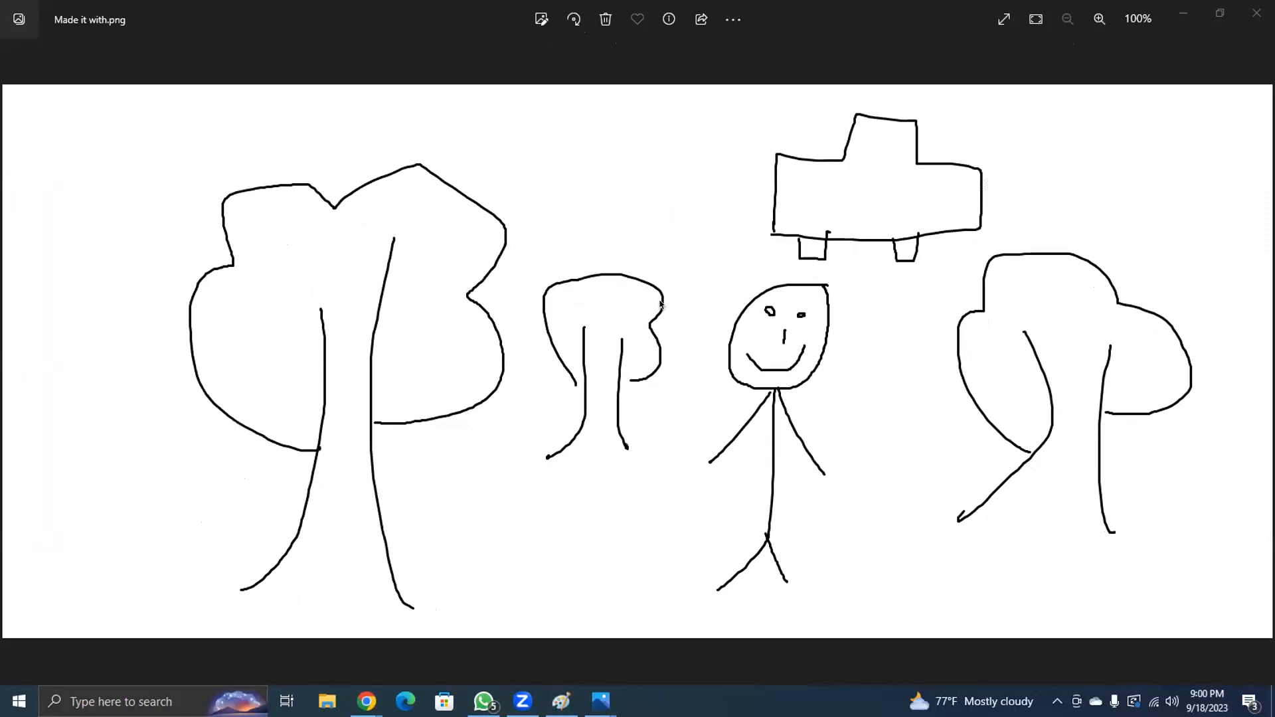
Switch back to the generated image of glowing trees and enlarge it to 133% for comparison with the sketch.
{"action": "key", "text": "alt+Tab"}
{"action": "left_click", "coordinate": [933, 285]}
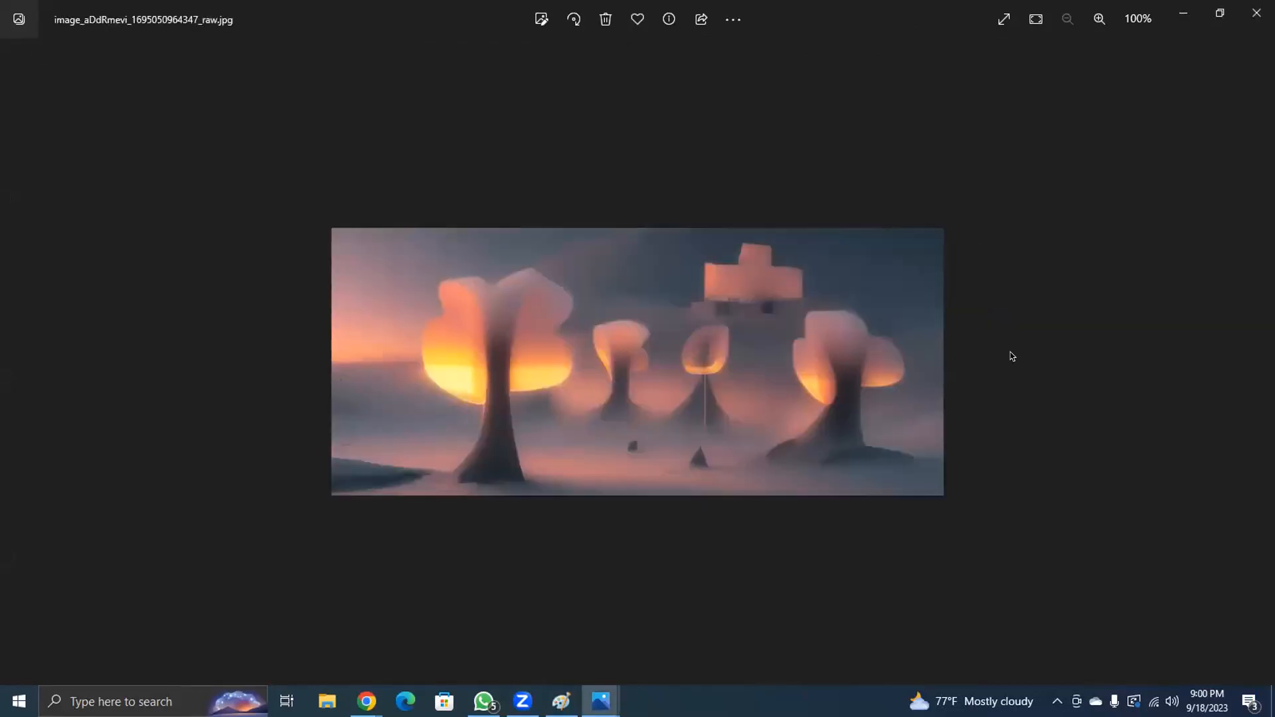
{"action": "scroll", "coordinate": [1010, 356], "scroll_direction": "up", "scroll_amount": 1}
{"action": "scroll", "coordinate": [1010, 358], "scroll_direction": "up", "scroll_amount": 2}
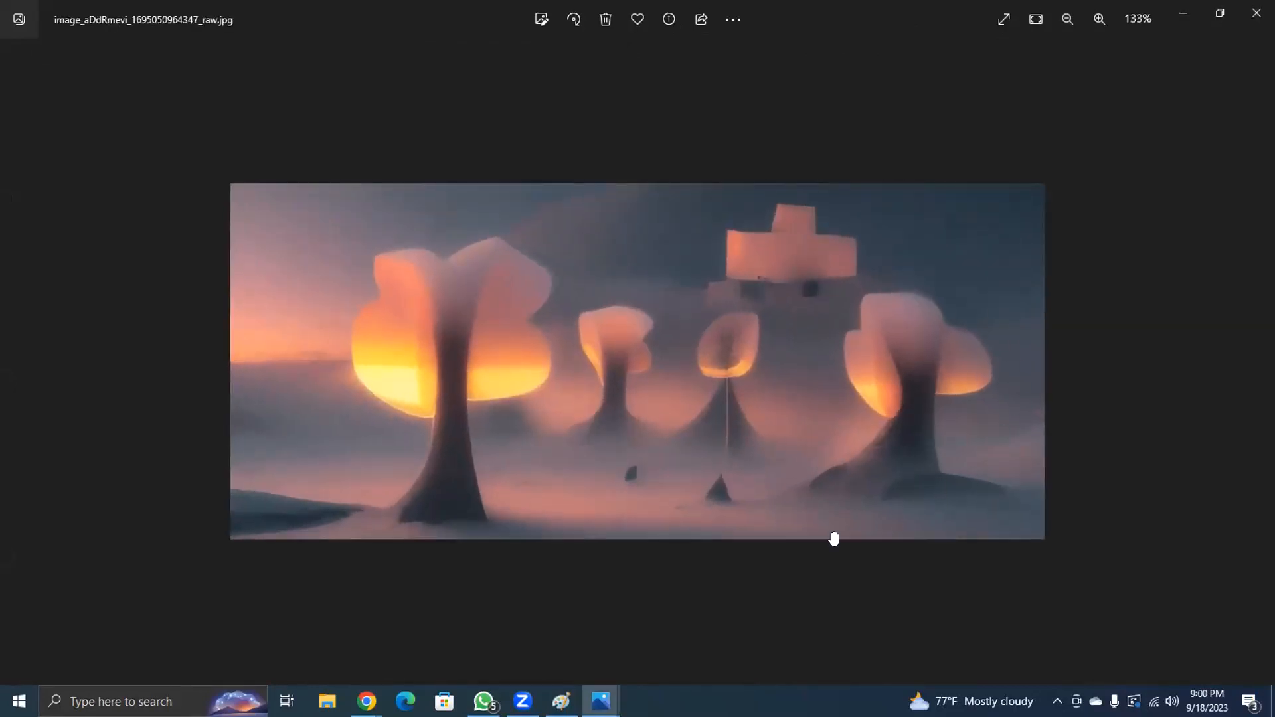